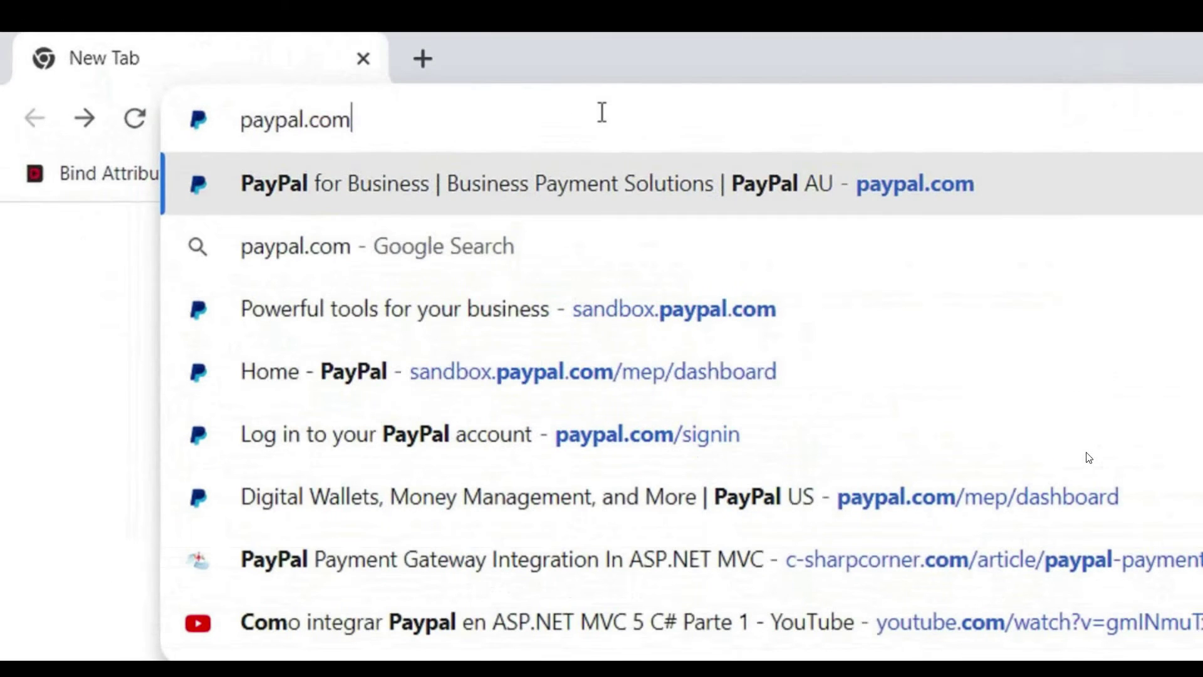
Load paypal.com and go to its Sign Up page.
key(Return)
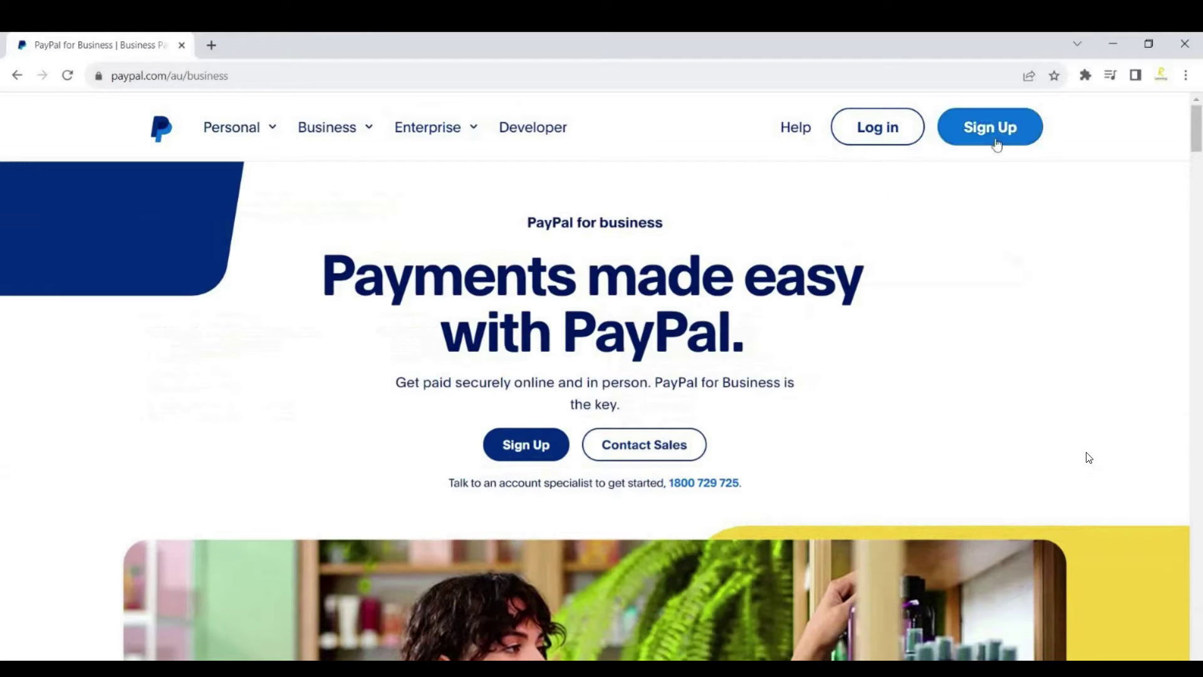
click(995, 134)
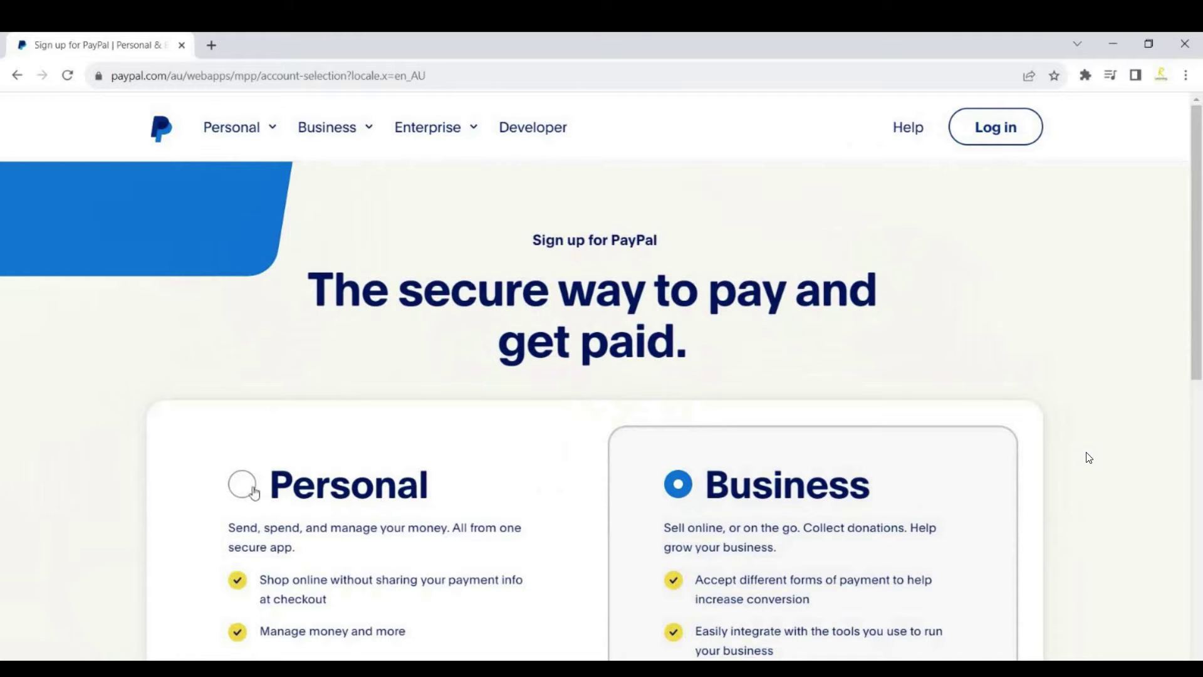
Choose a Business account and begin the business sign-up.
click(259, 494)
click(718, 497)
scroll(718, 497, down, 3)
scroll(718, 492, up, 3)
scroll(714, 489, down, 5)
click(591, 406)
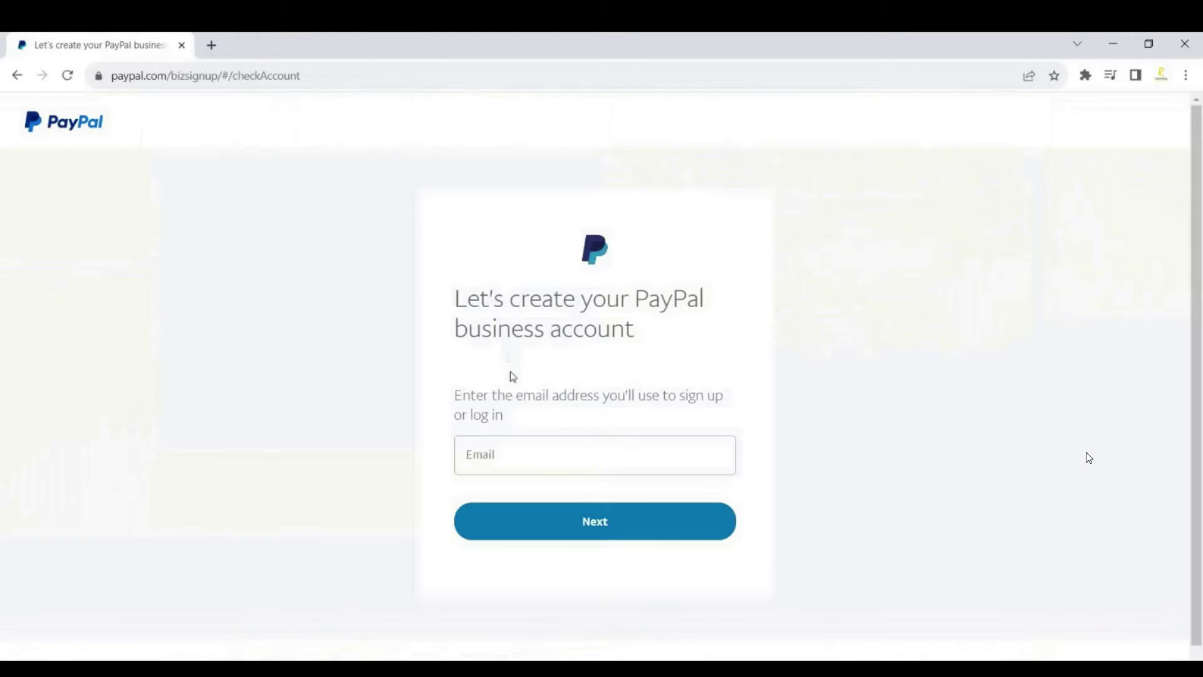
Enter the sign-up email address and continue.
click(554, 454)
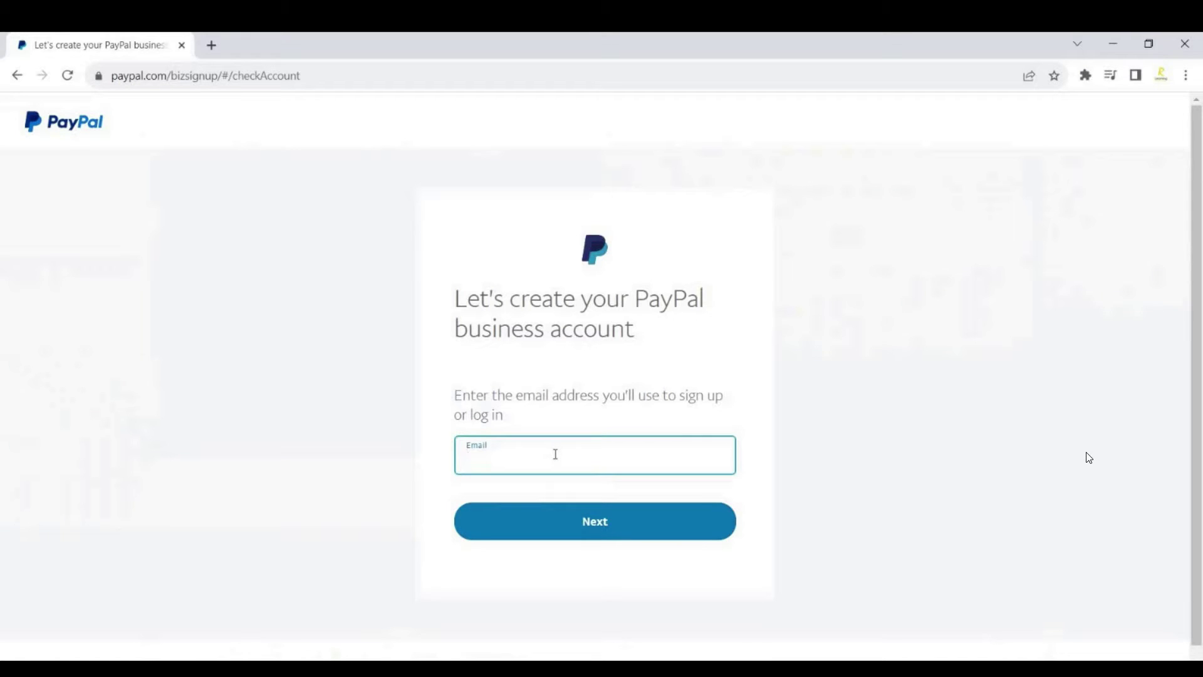
key(ctrl+v)
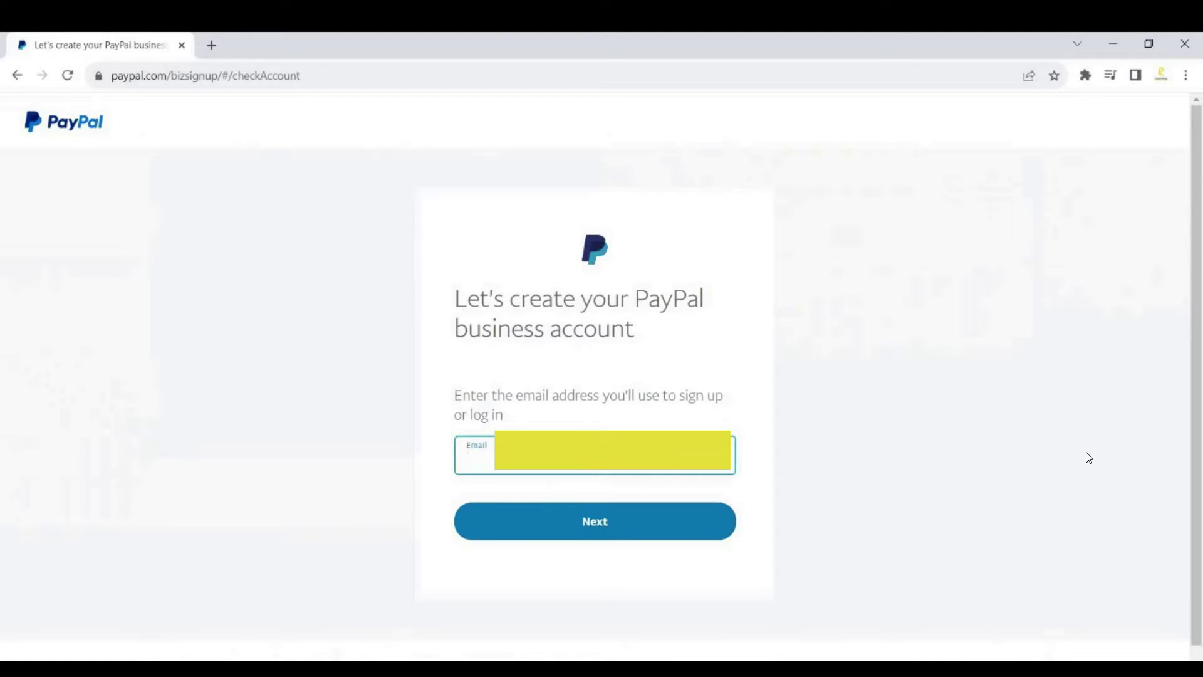
text(rizz8)
click(620, 537)
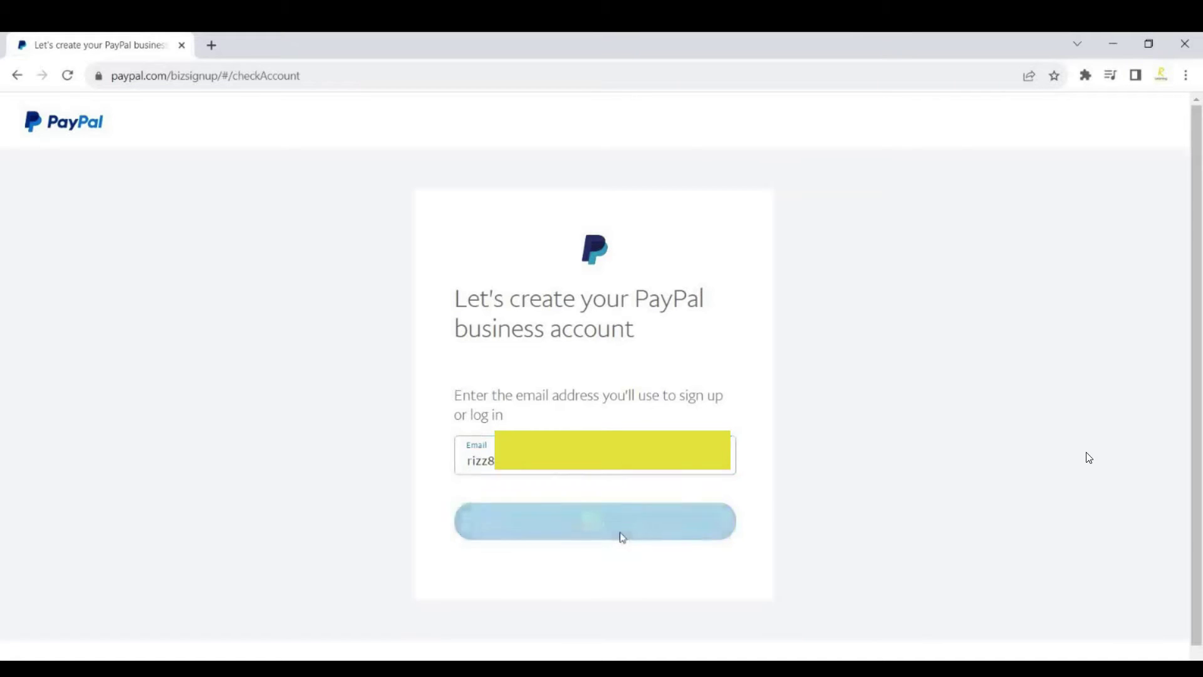
Set the account password and continue.
click(649, 406)
text(1)
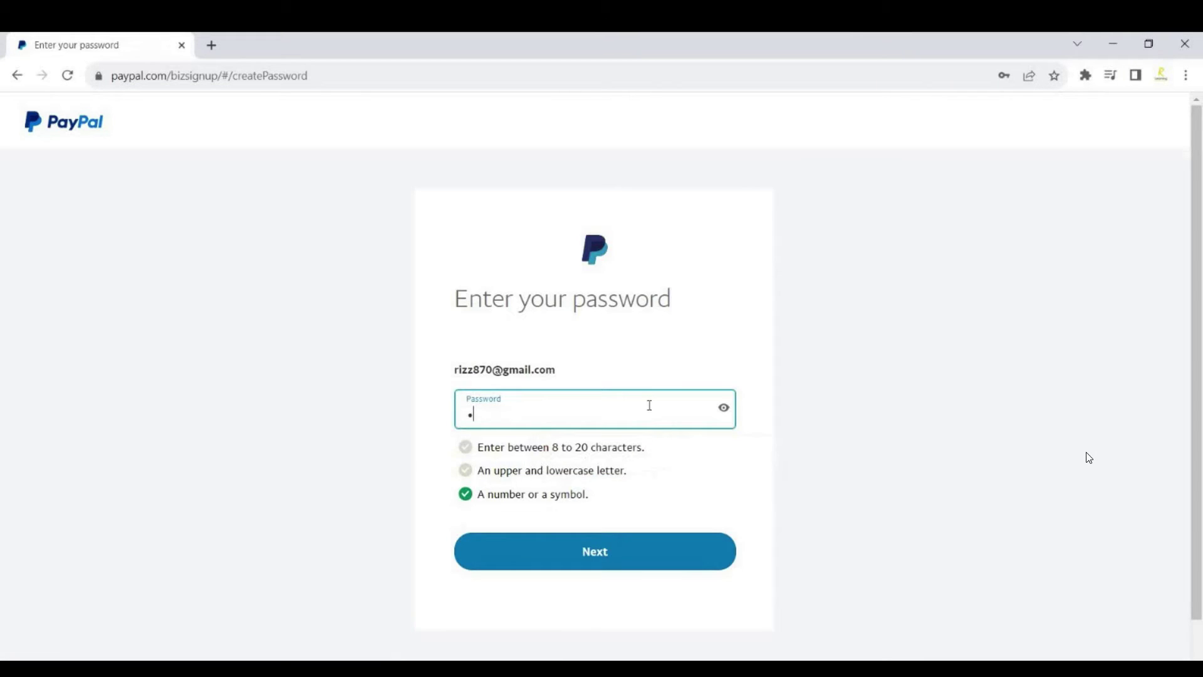
key(ctrl+v)
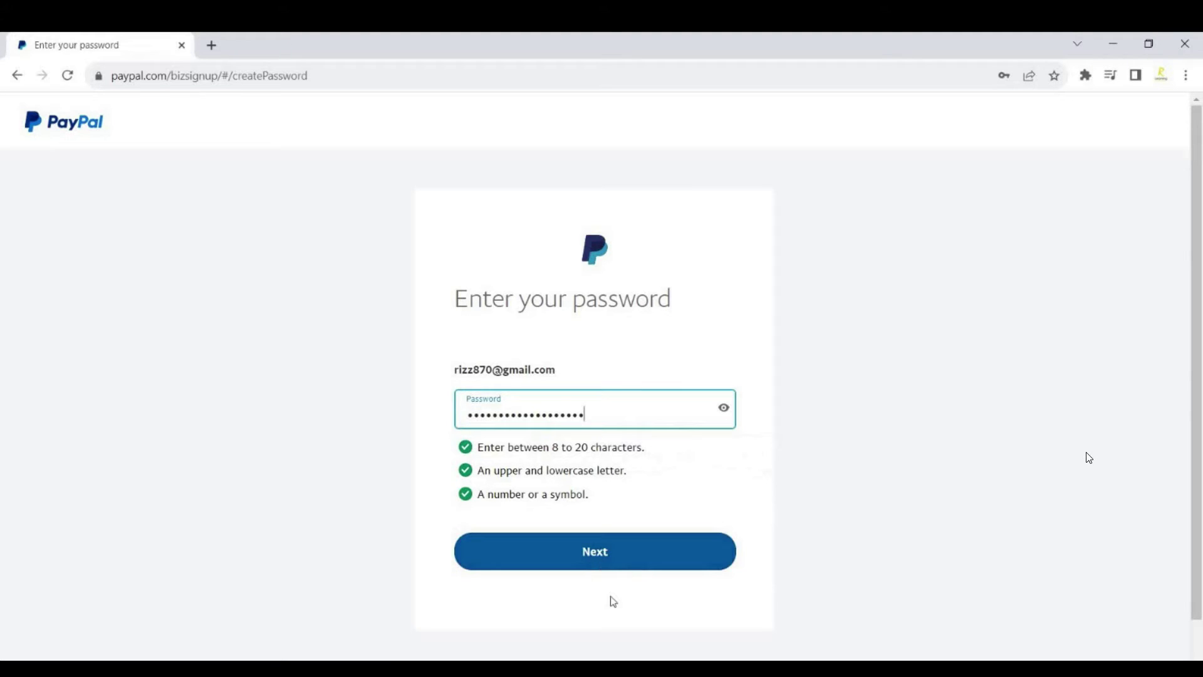
click(610, 556)
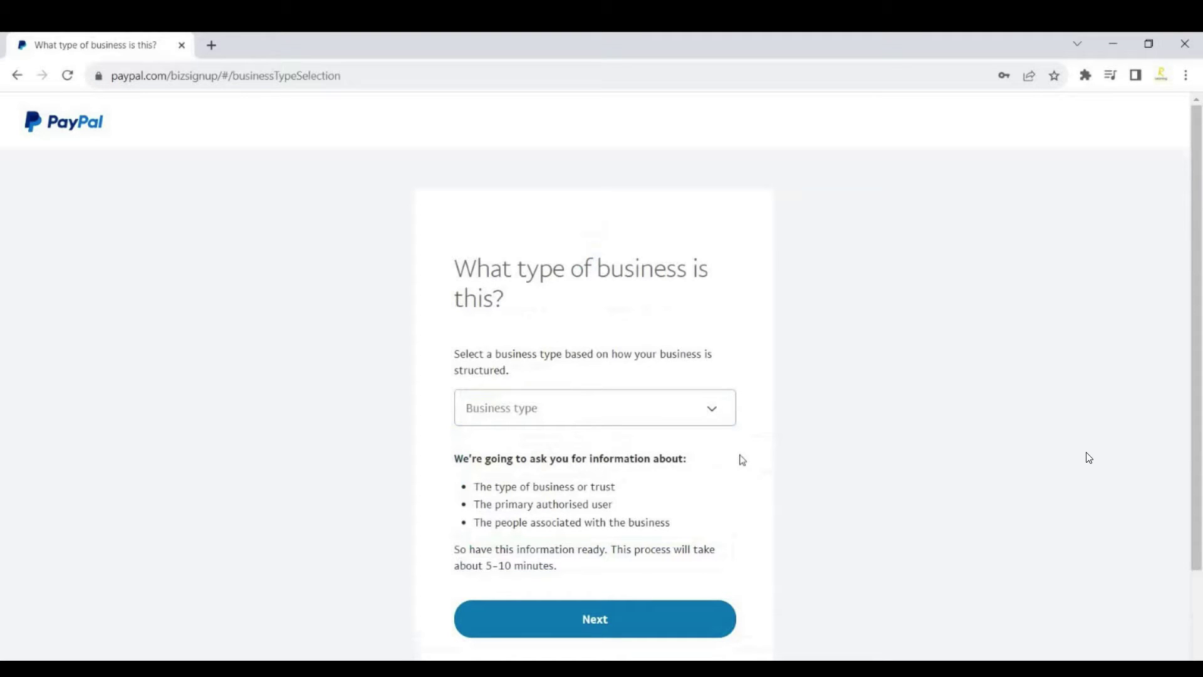
click(710, 418)
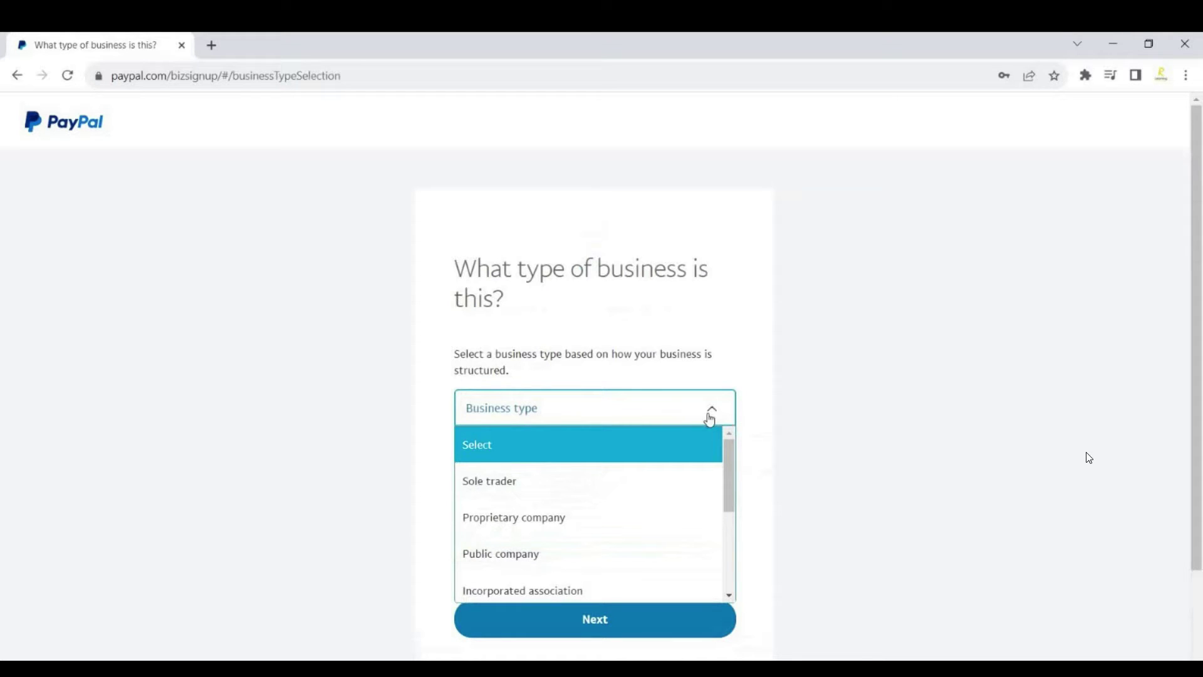
Choose Sole trader as the business type and continue to the business details form.
click(600, 492)
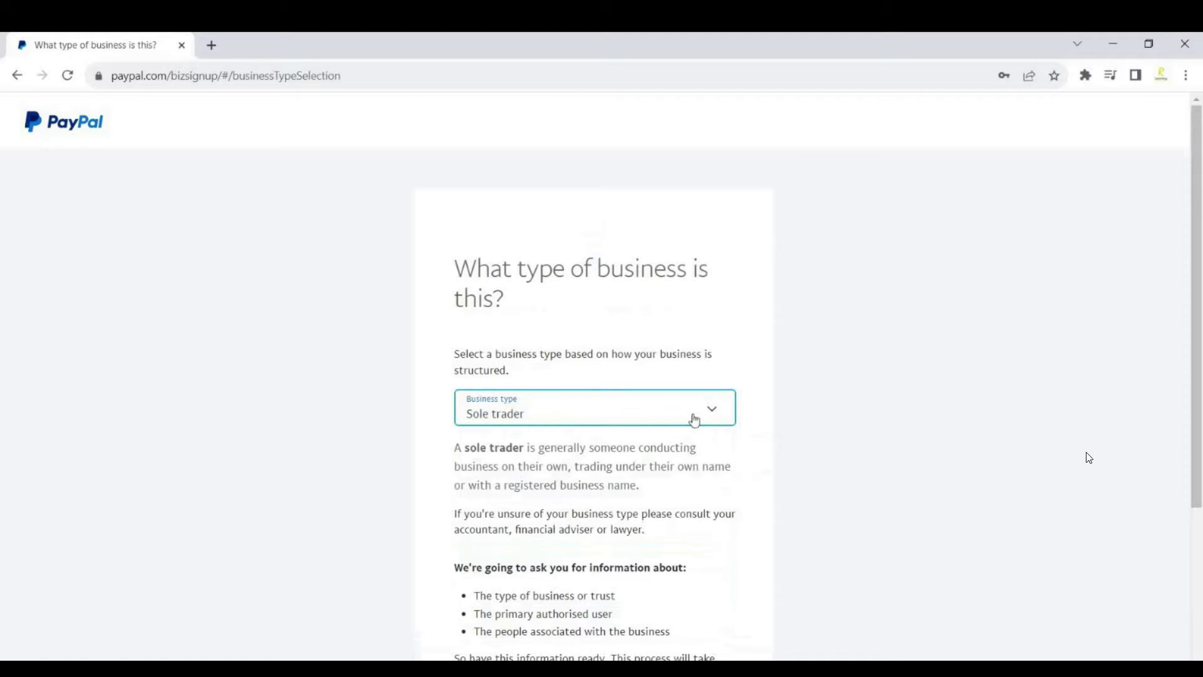
scroll(695, 420, down, 3)
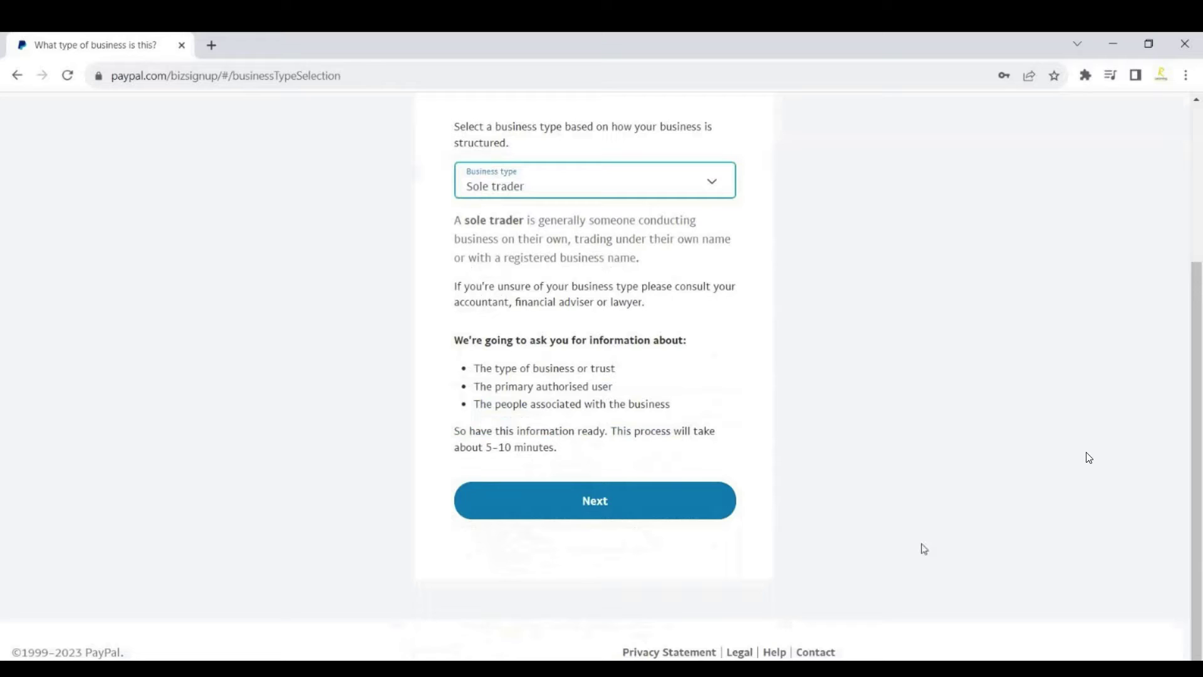
click(606, 513)
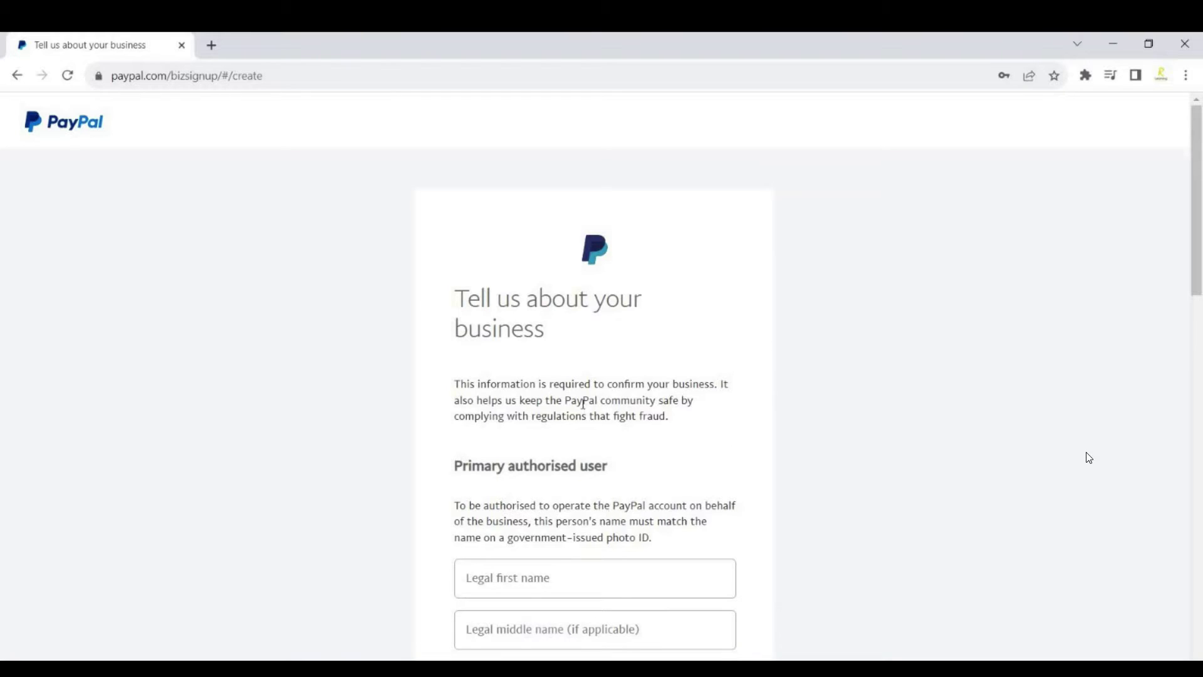
scroll(559, 442, down, 2)
Enter the authorised user's legal first, middle and last names.
click(578, 425)
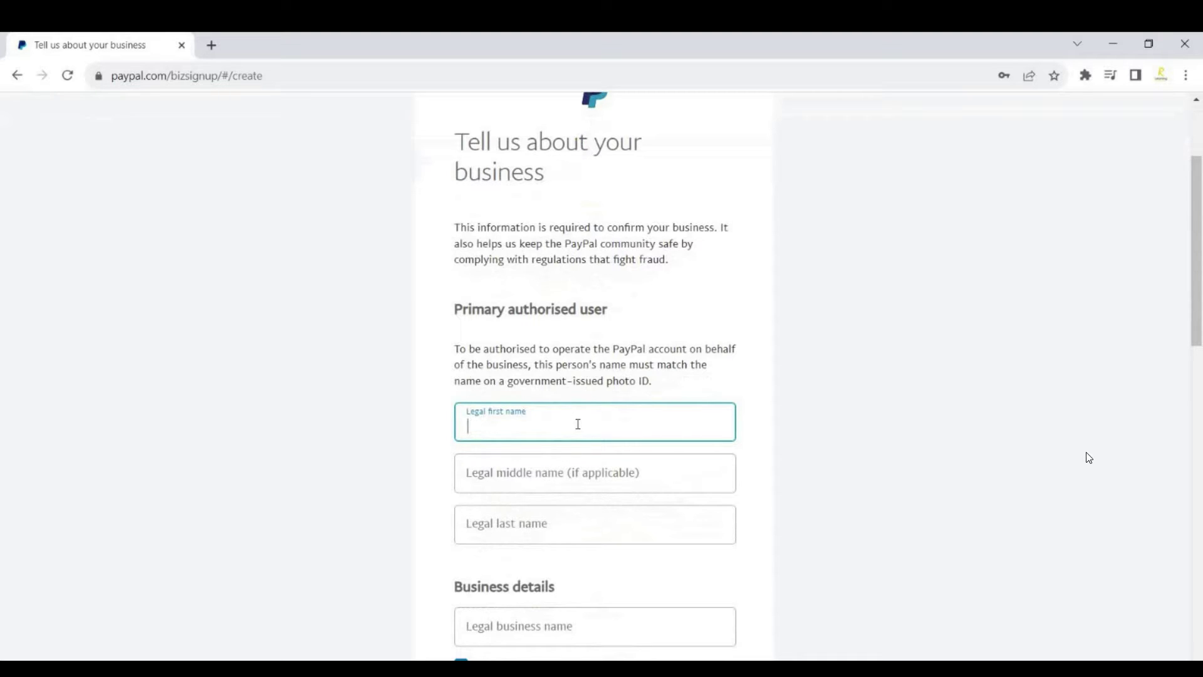
click(599, 475)
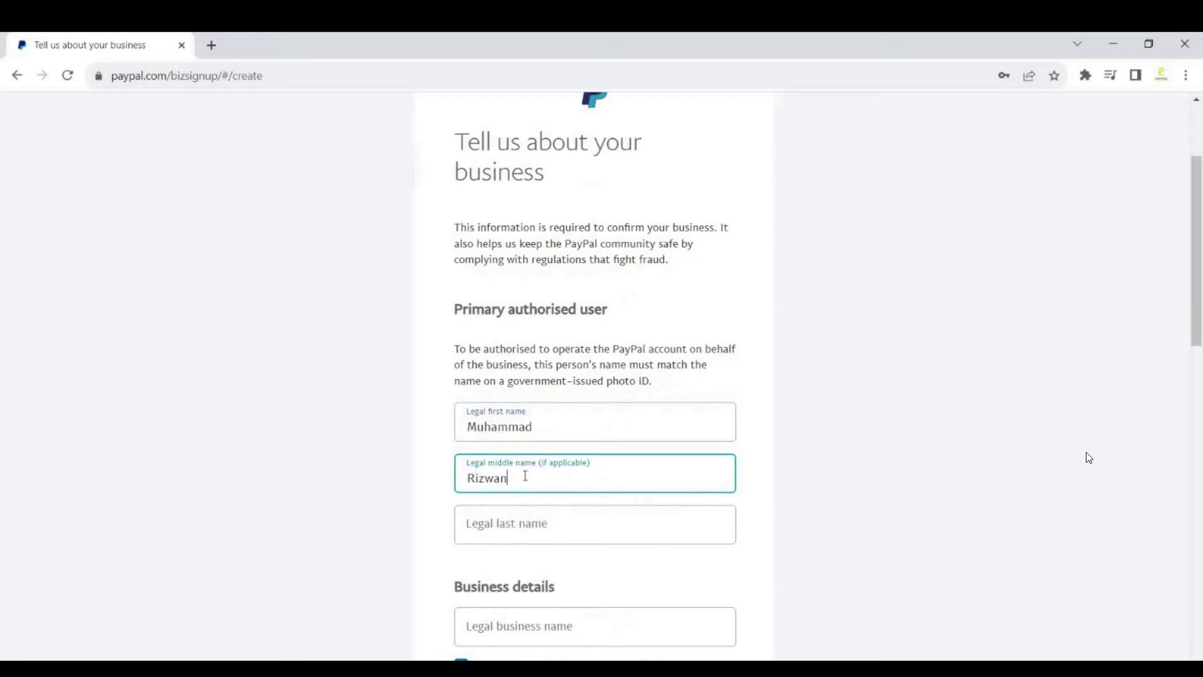
key(Tab)
Select Pakistan's +92 dialling code for the business phone number.
scroll(533, 480, down, 3)
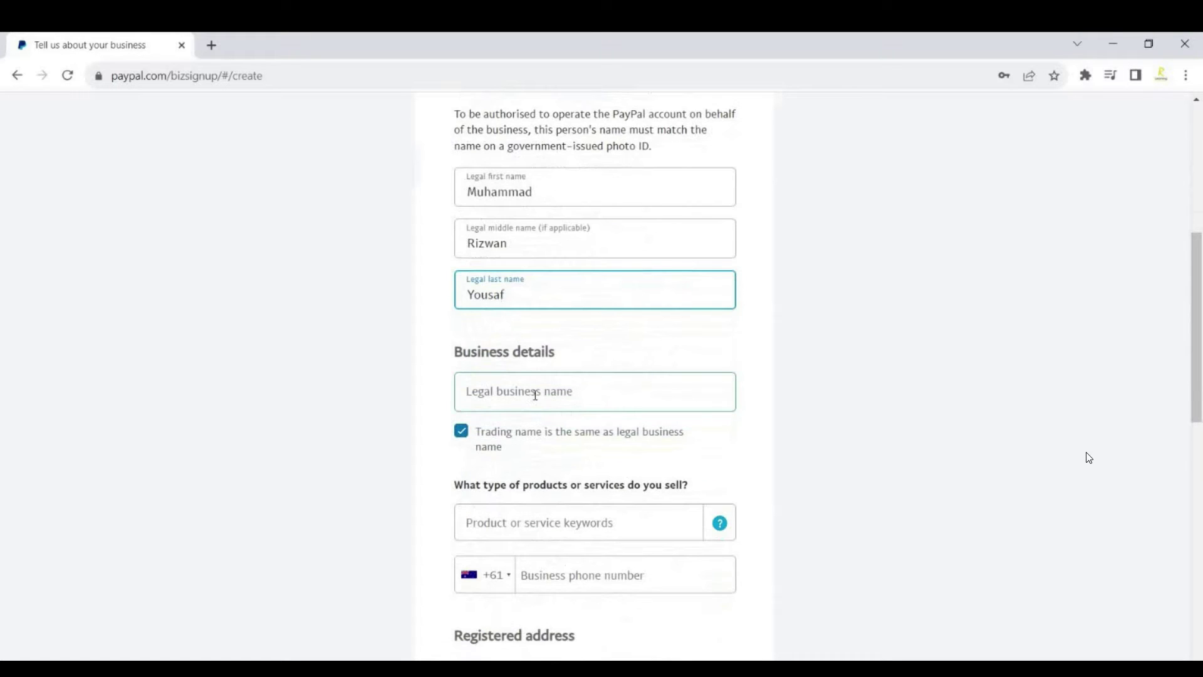
scroll(535, 393, down, 2)
click(502, 422)
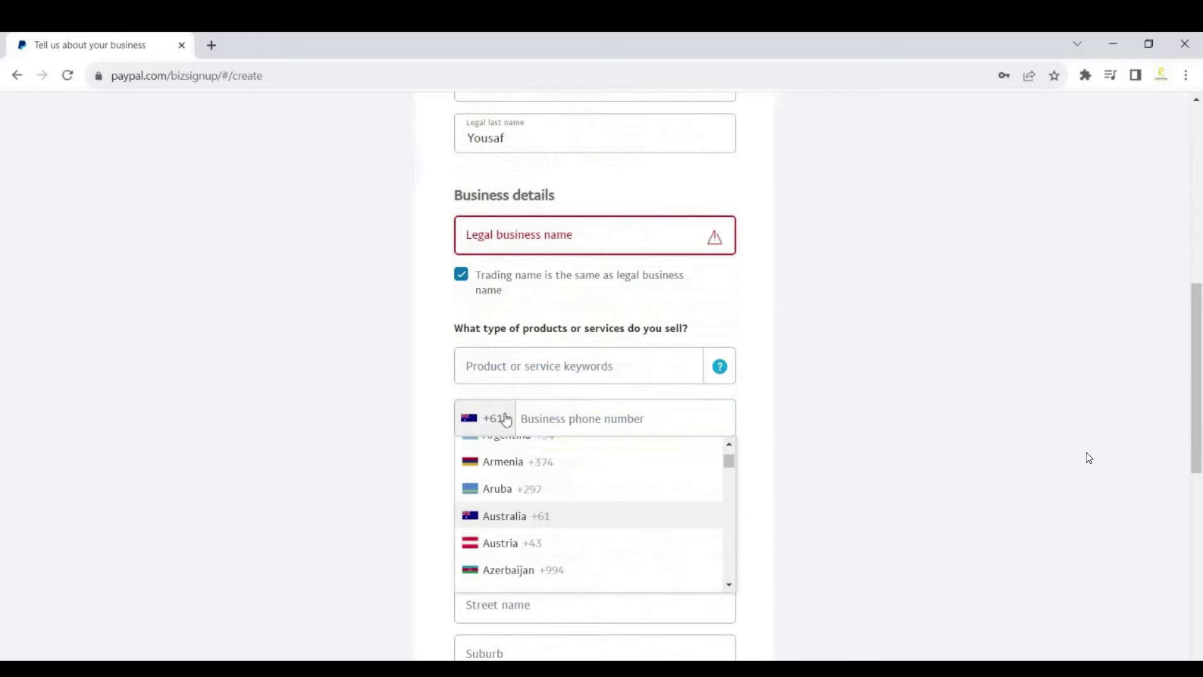
key(p)
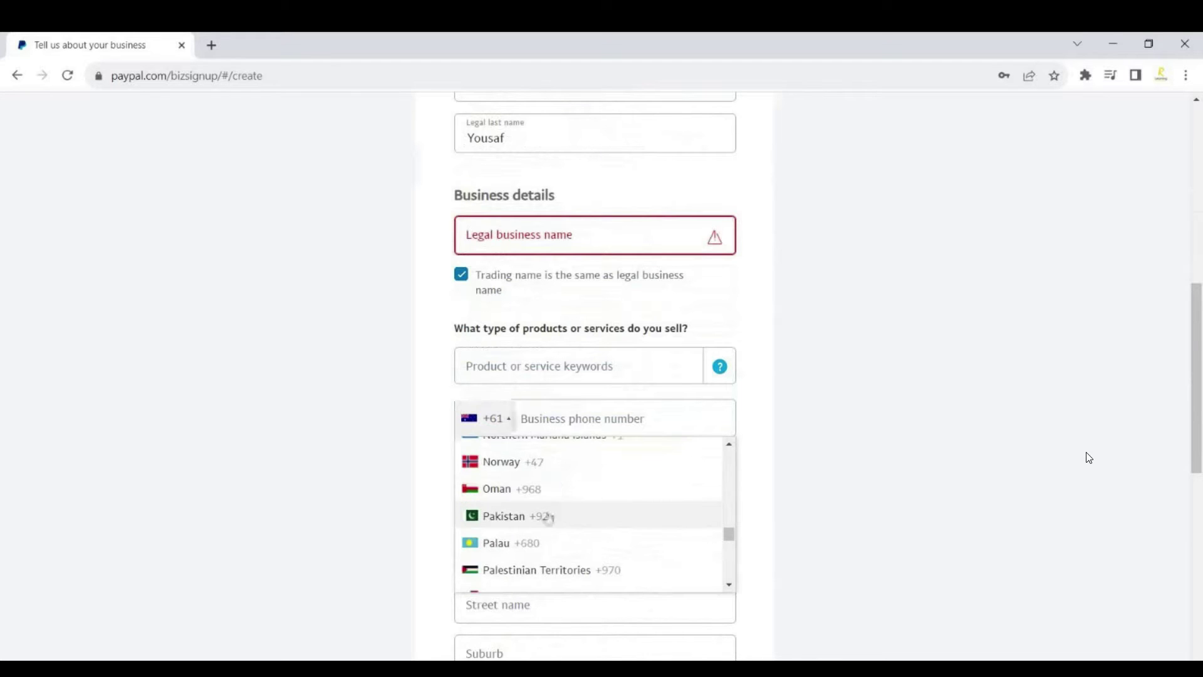
click(546, 514)
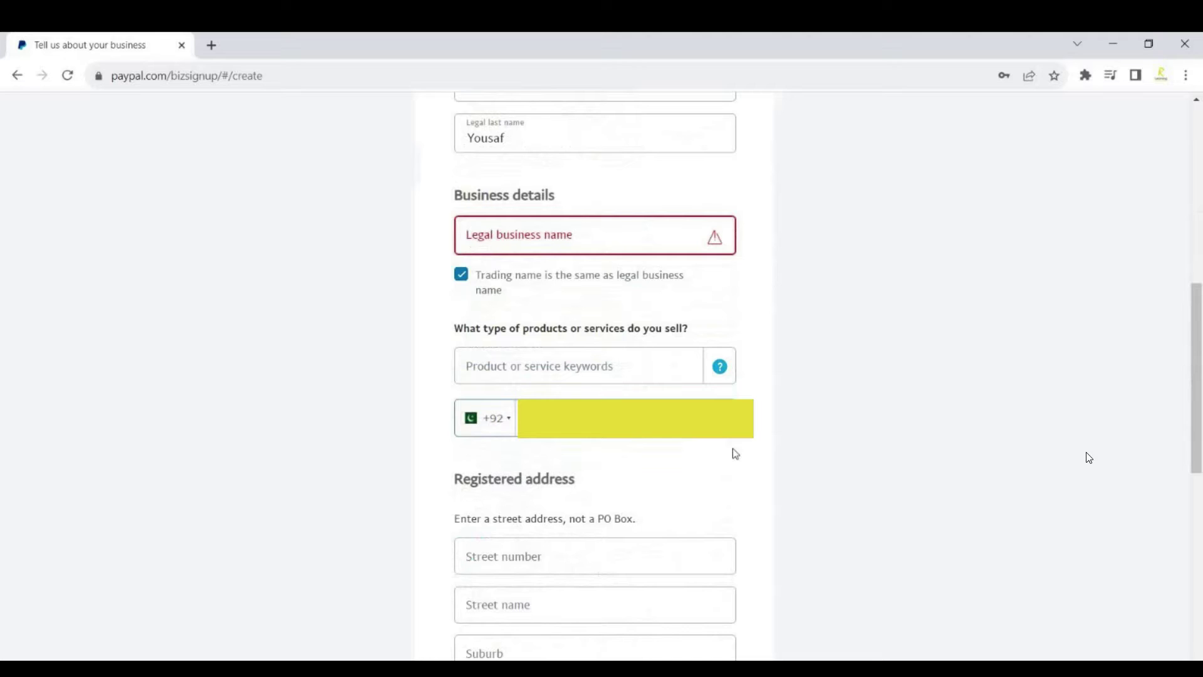
scroll(560, 401, down, 3)
scroll(562, 403, down, 1)
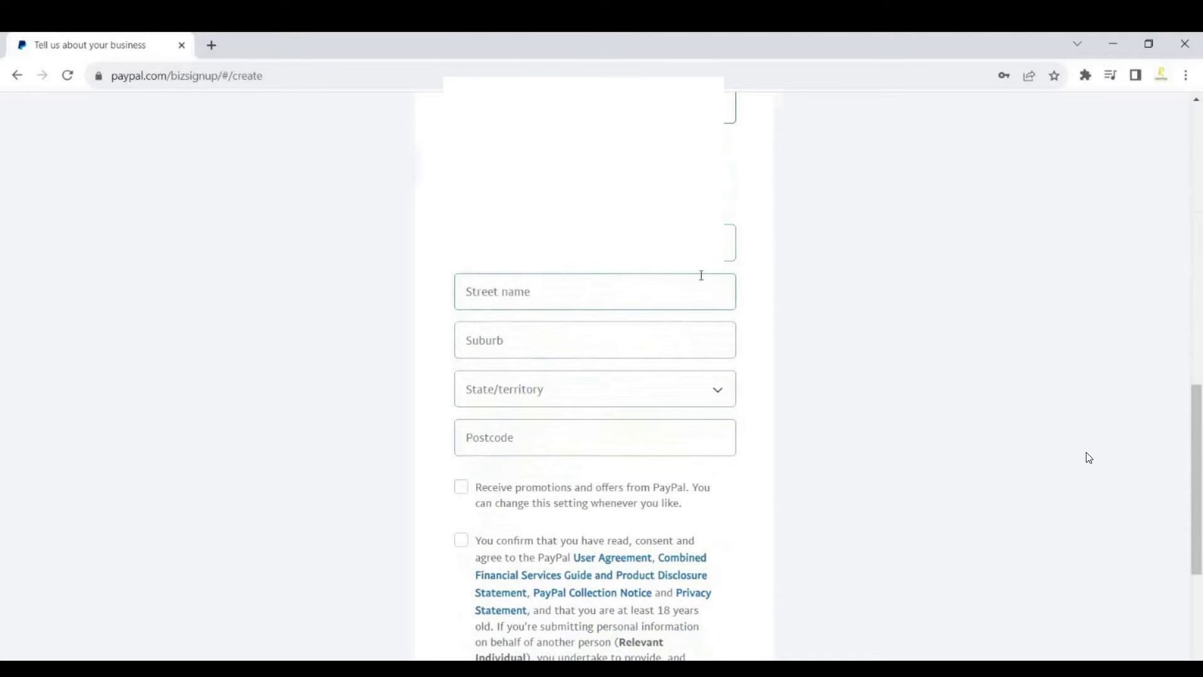
Enter the registered street number and name, and business name 'IT specialist'.
click(562, 245)
text(Street no 101)
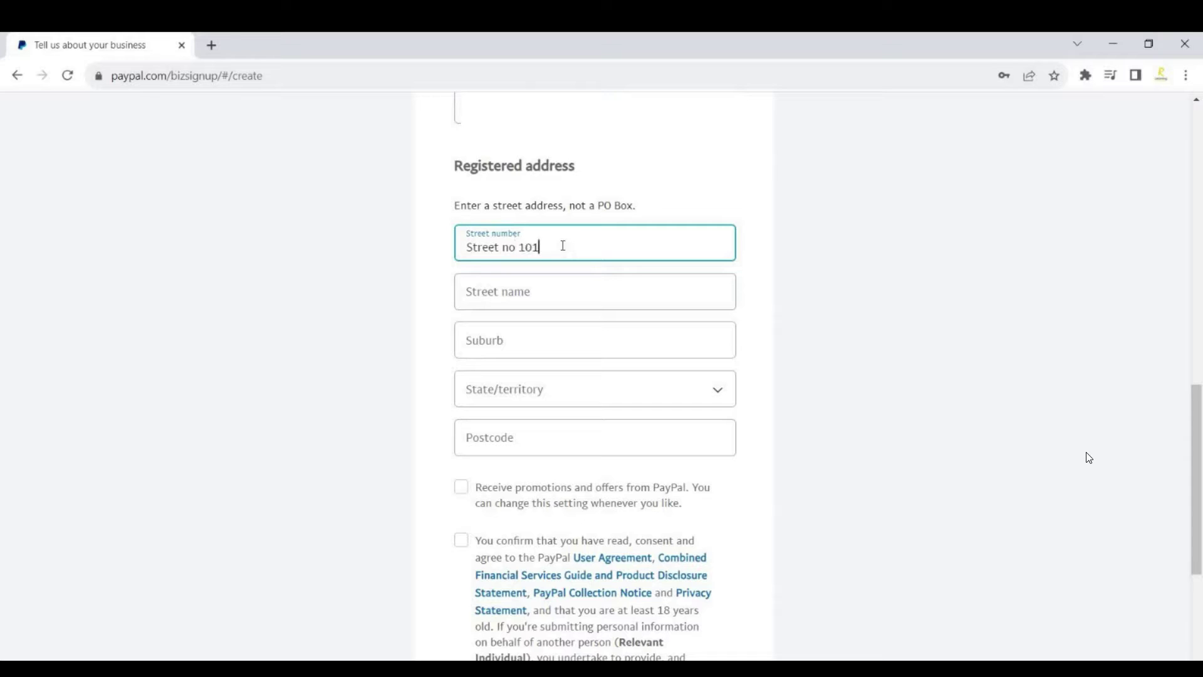
key(Tab)
text(Street name)
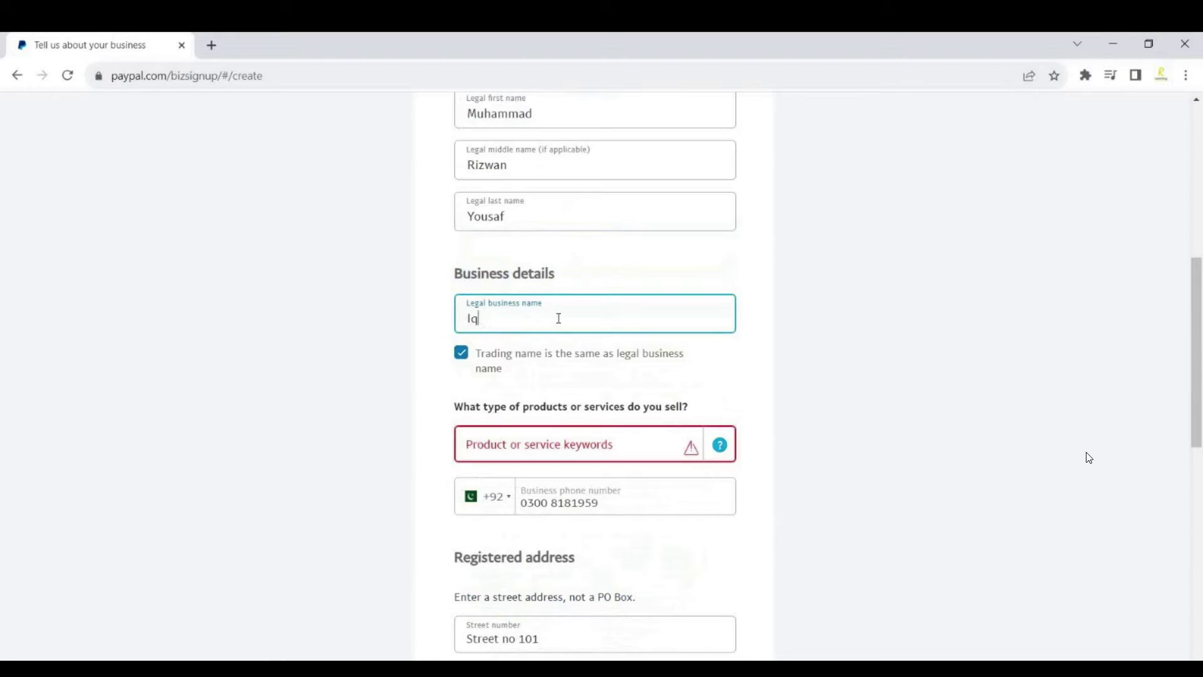
text(specialist)
double_click(472, 318)
text(IT)
Search the product keywords and pick Dry Cleaners as the product category.
click(630, 446)
scroll(629, 407, down, 1)
text(It)
key(BackSpace)
text(T)
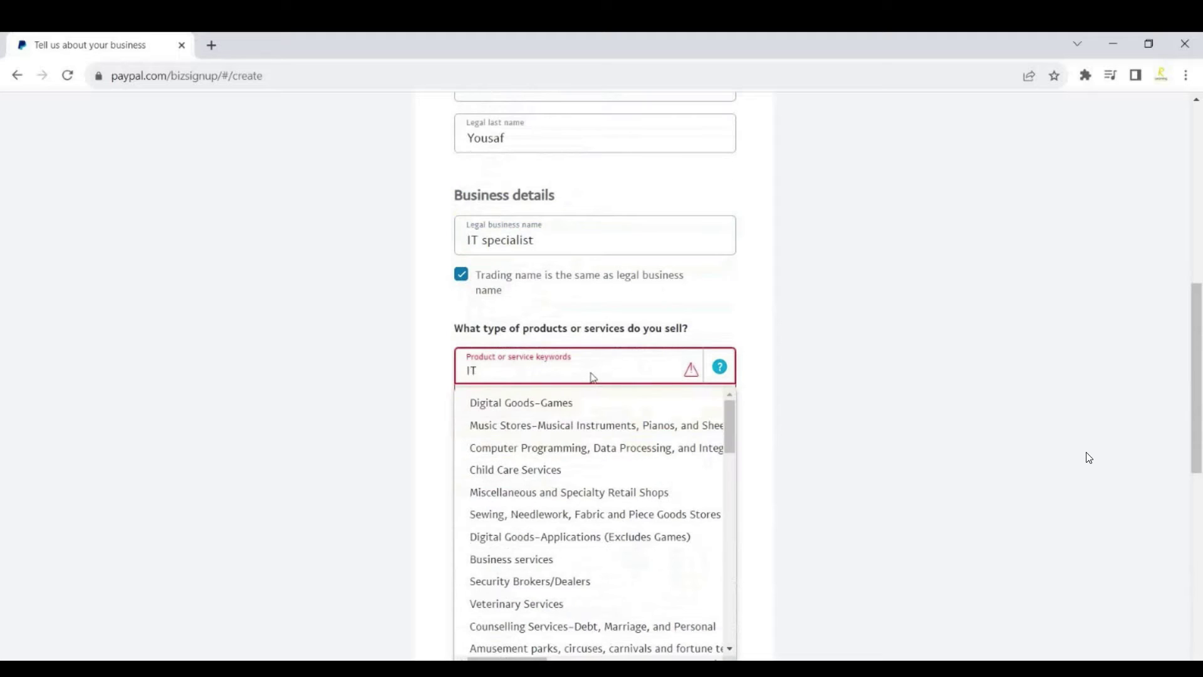
scroll(584, 469, down, 1)
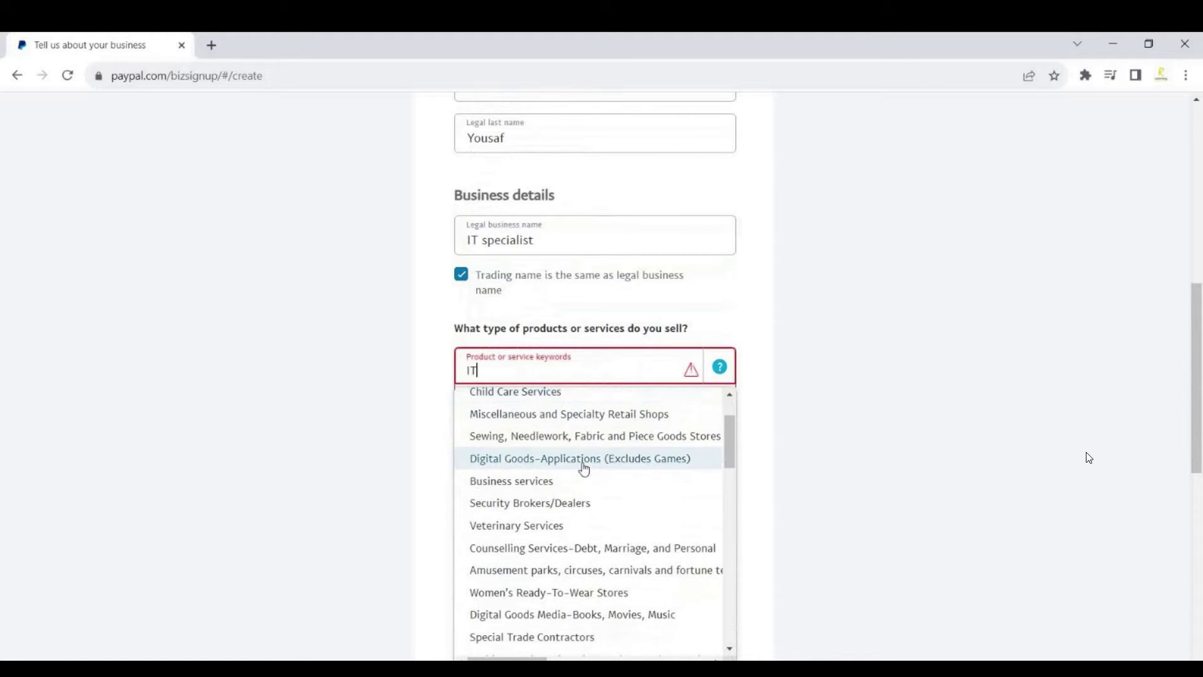
scroll(584, 468, down, 4)
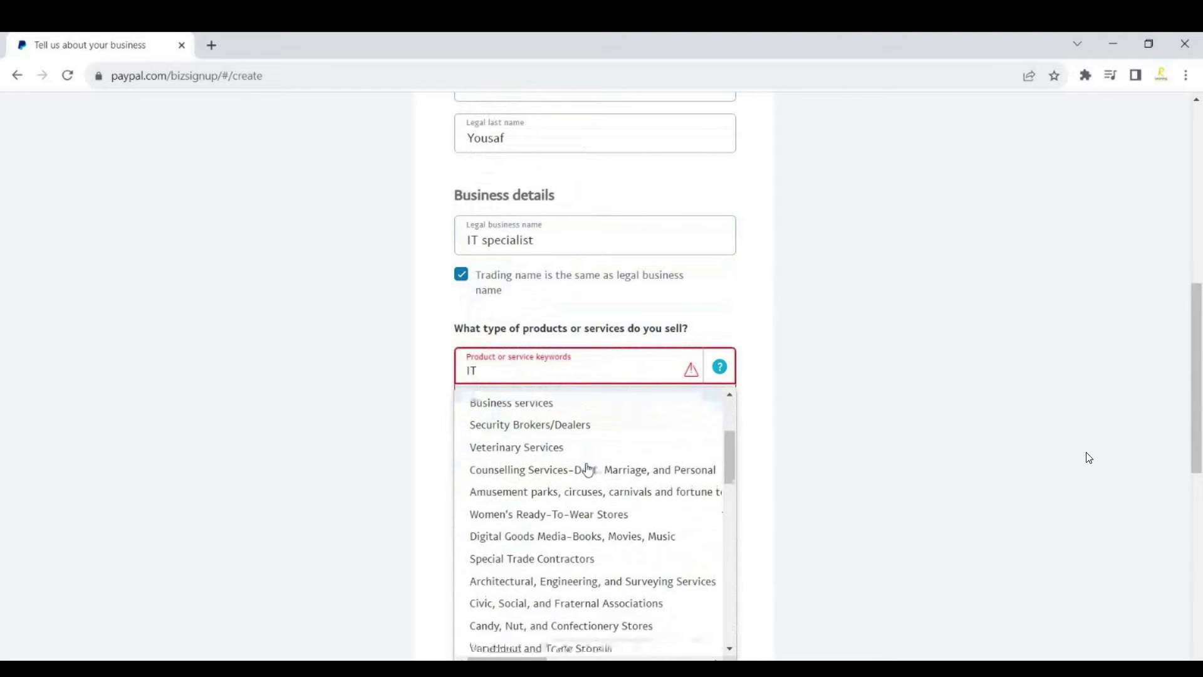
scroll(587, 469, down, 3)
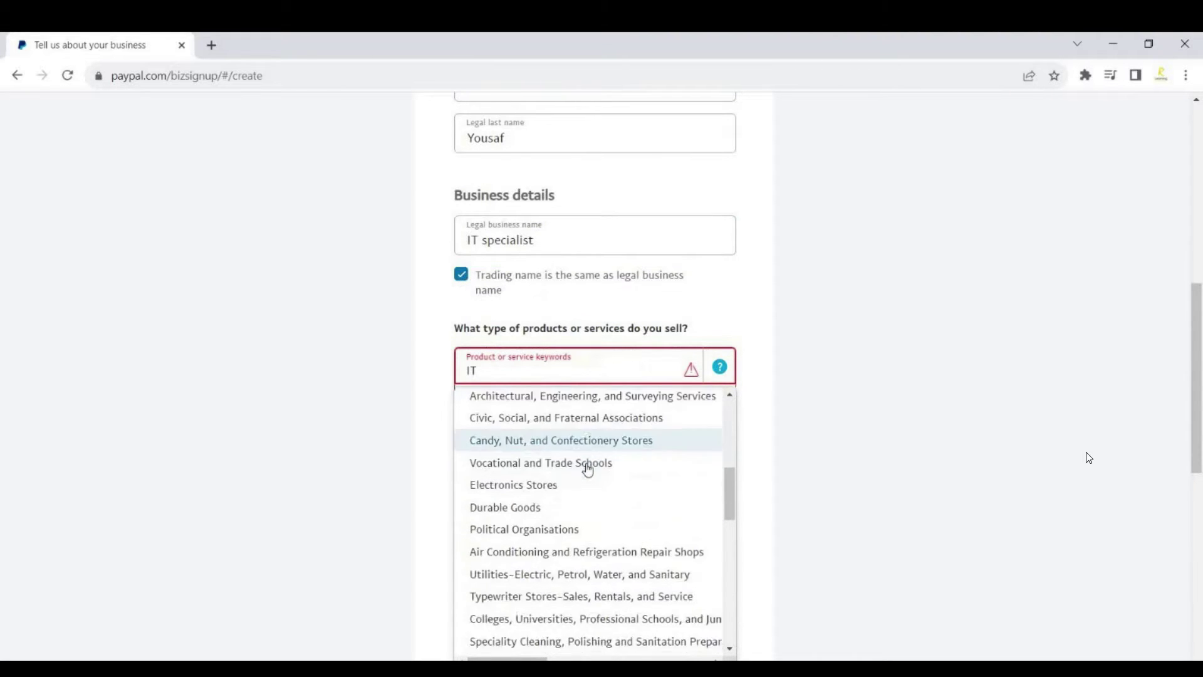
scroll(587, 469, down, 3)
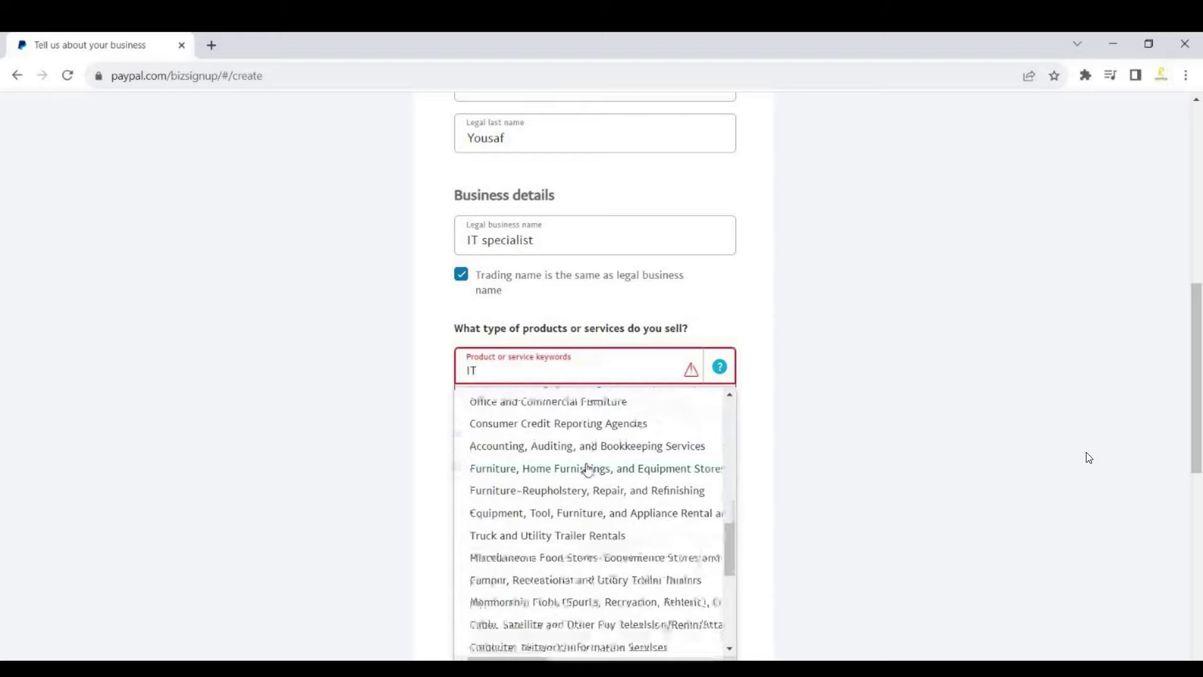
text(ser)
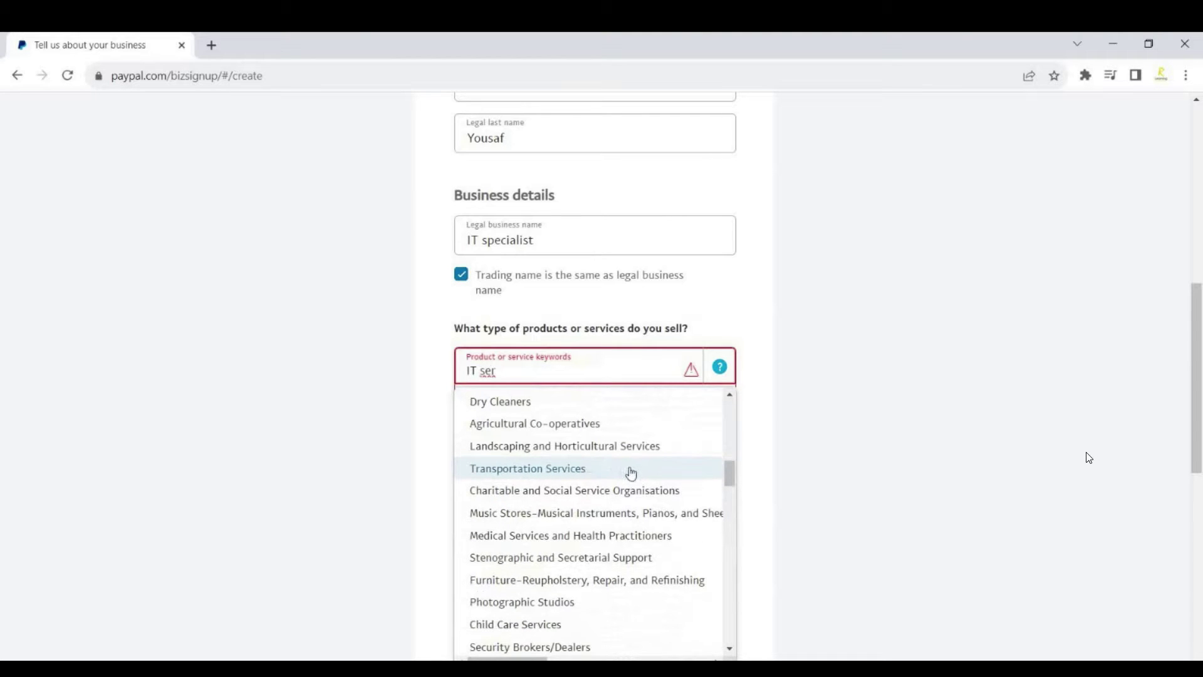
scroll(631, 472, down, 3)
scroll(631, 472, up, 3)
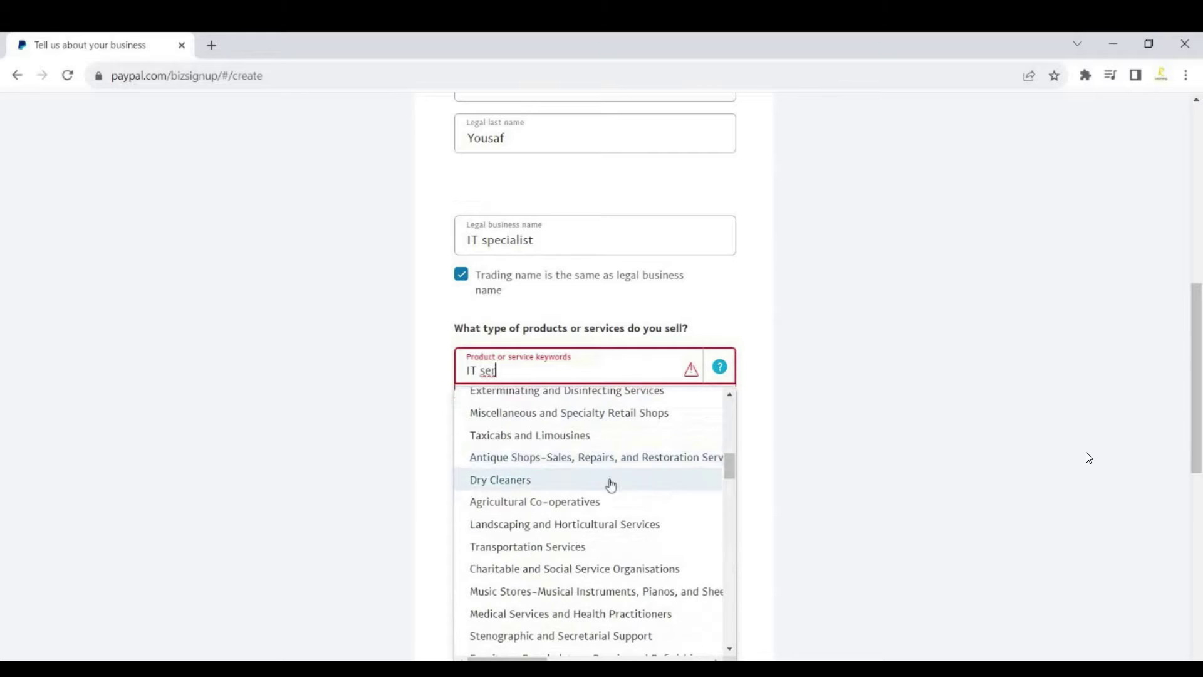
click(610, 480)
scroll(1089, 458, down, 3)
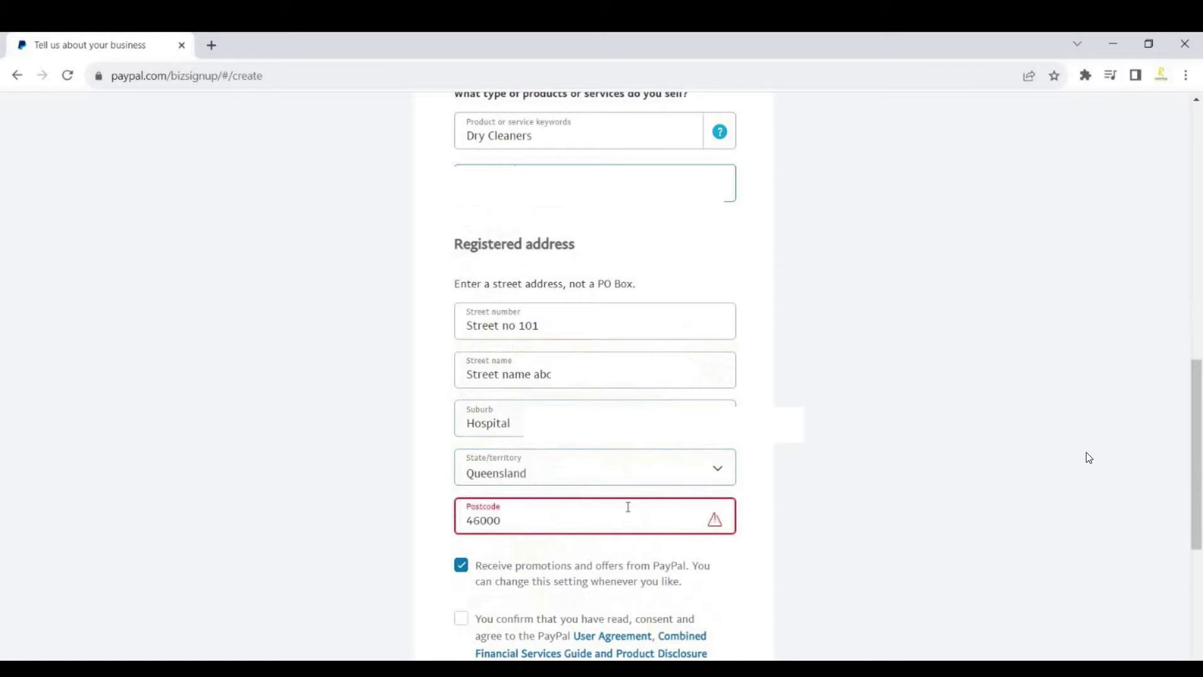
Keep Queensland as the state and correct the postcode to 4000.
click(736, 477)
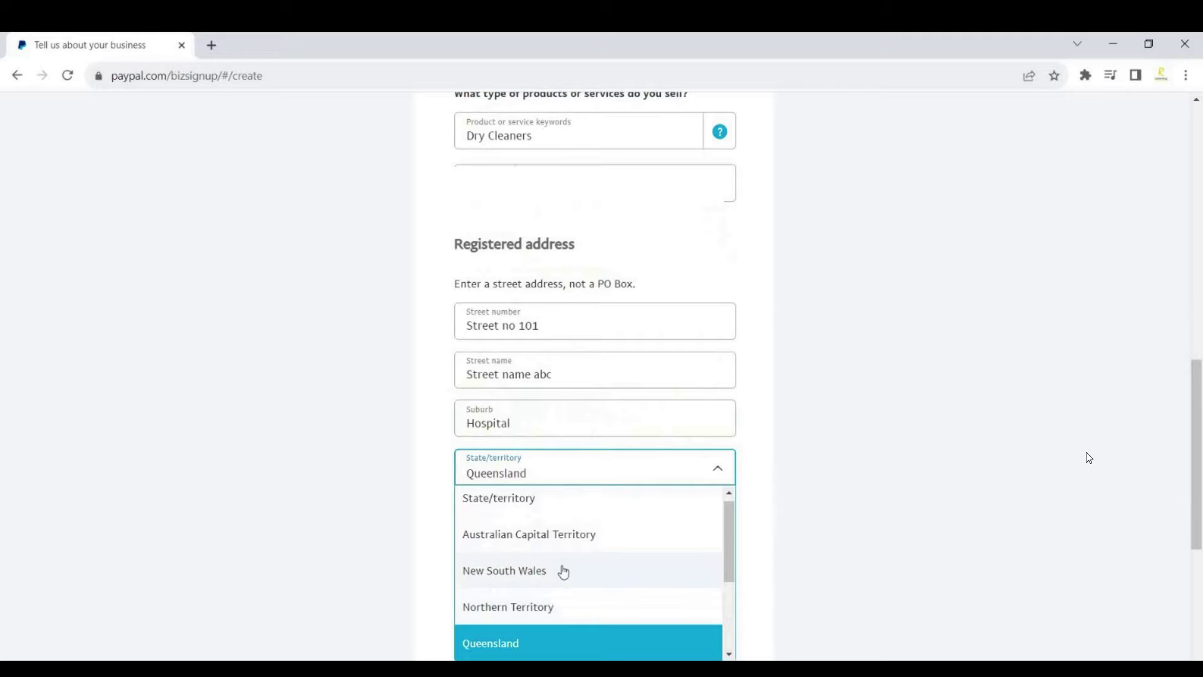
click(639, 492)
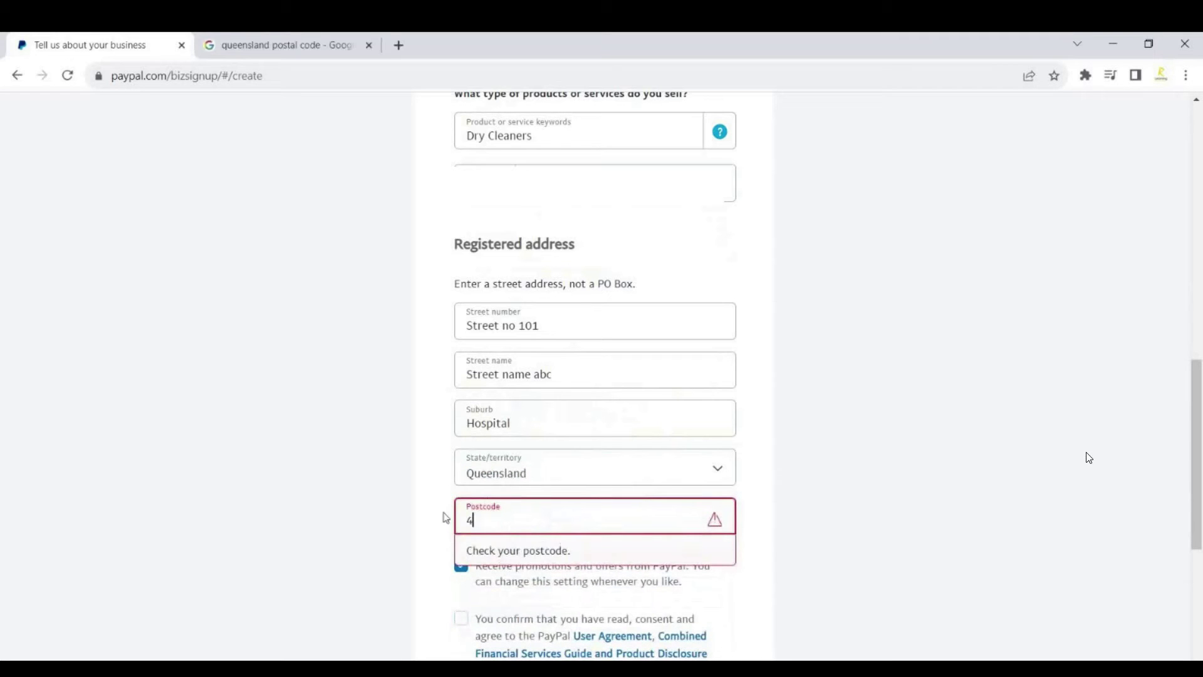
text(0000)
key(BackSpace)
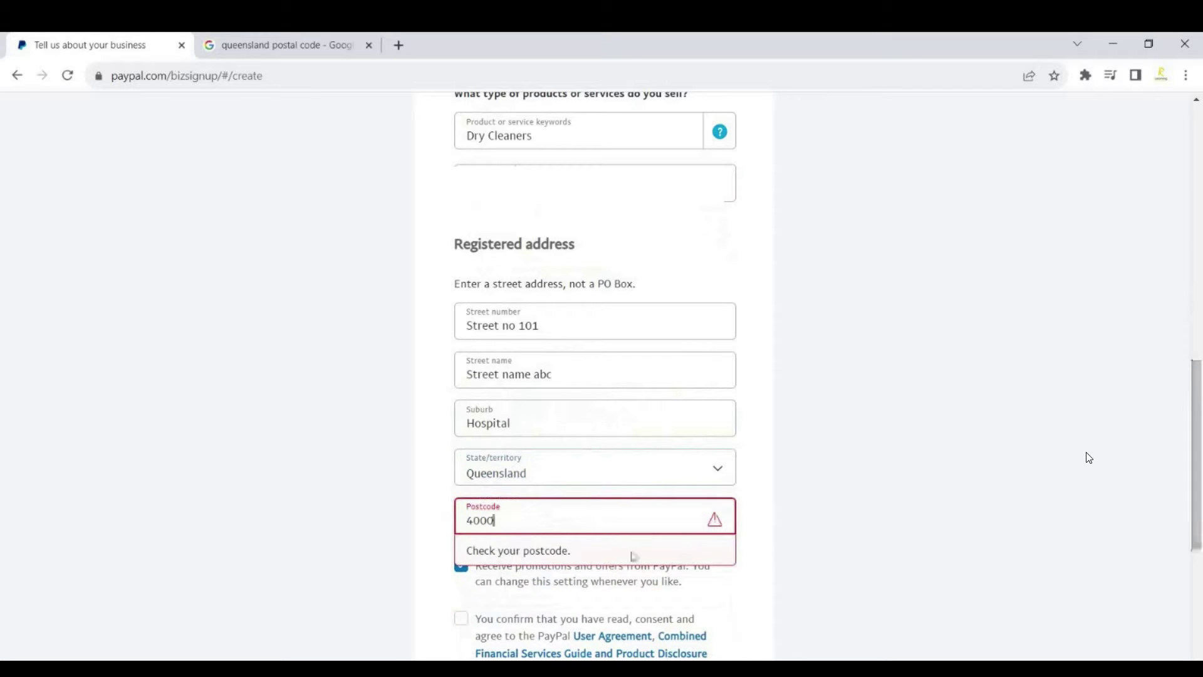
click(633, 553)
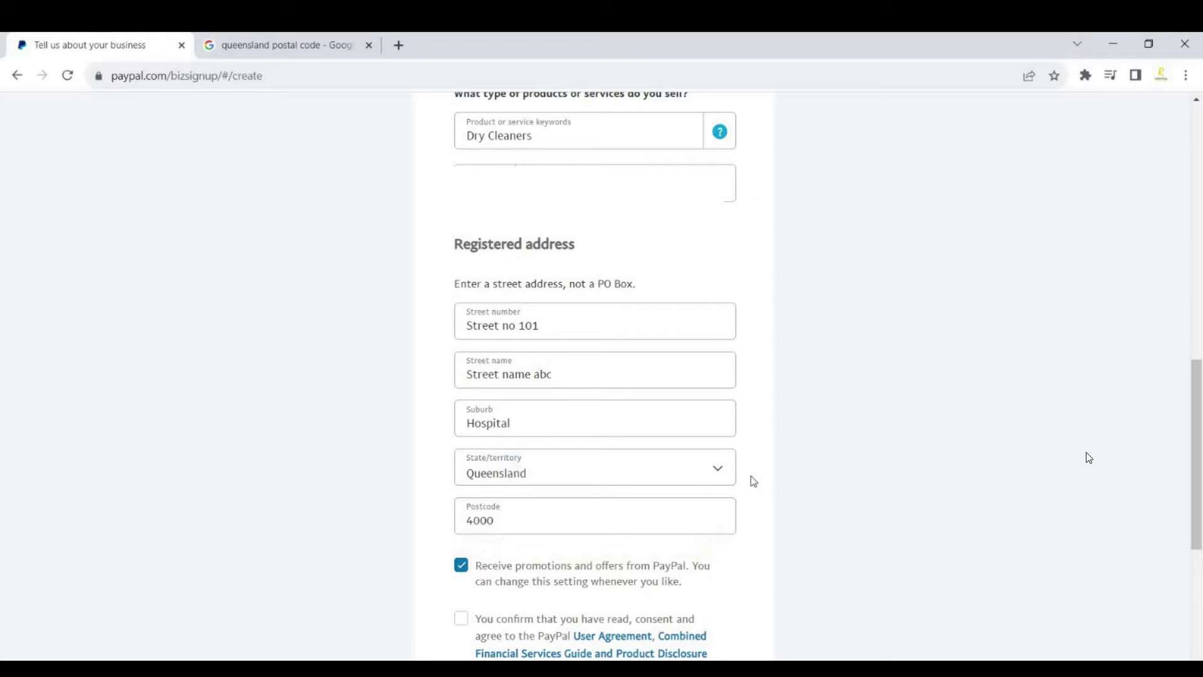
scroll(633, 456, down, 3)
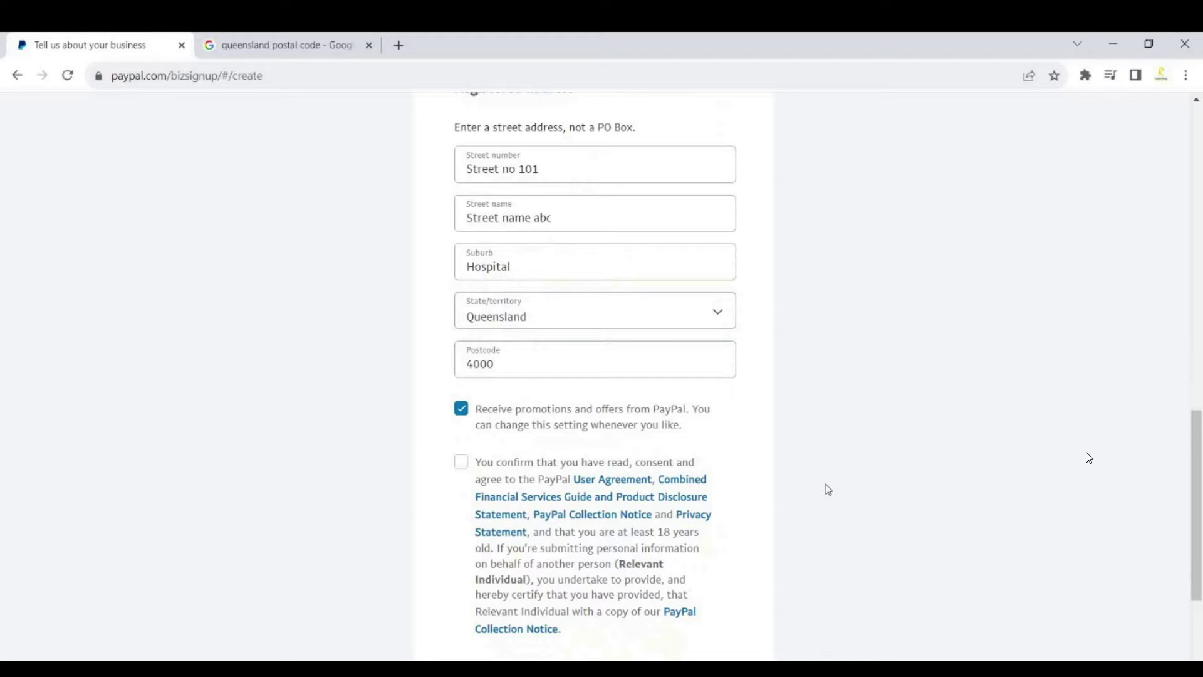
Consent to the user agreement and notices, then create the account.
scroll(784, 477, down, 1)
click(607, 615)
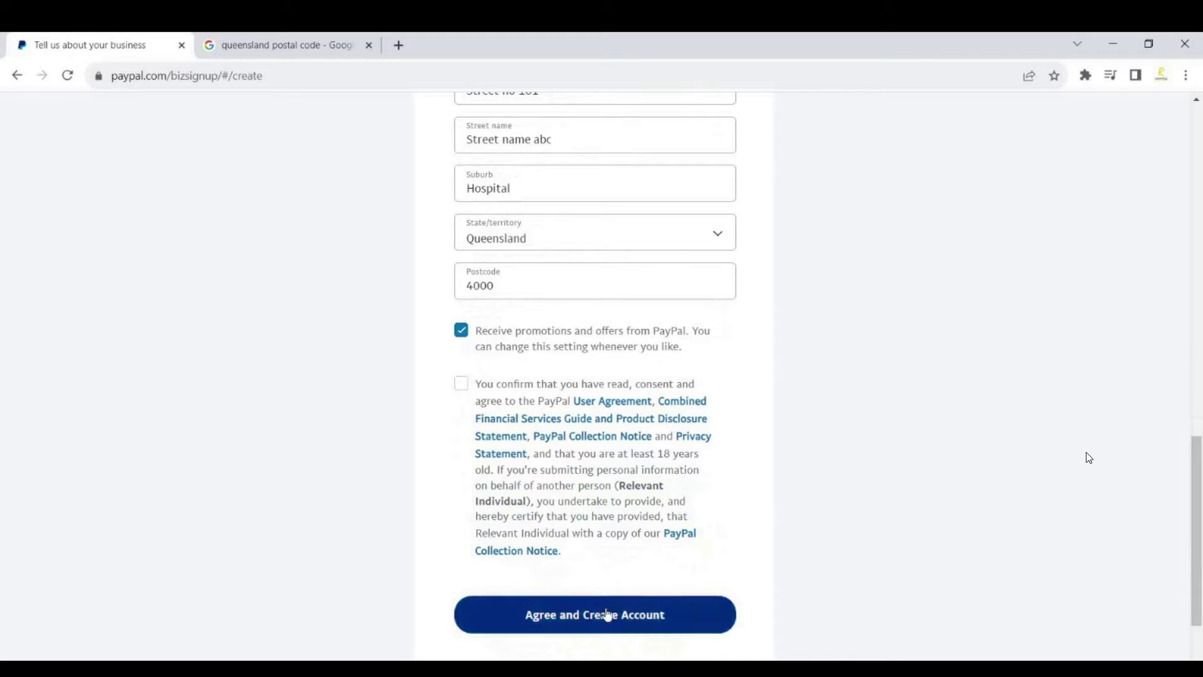
click(461, 383)
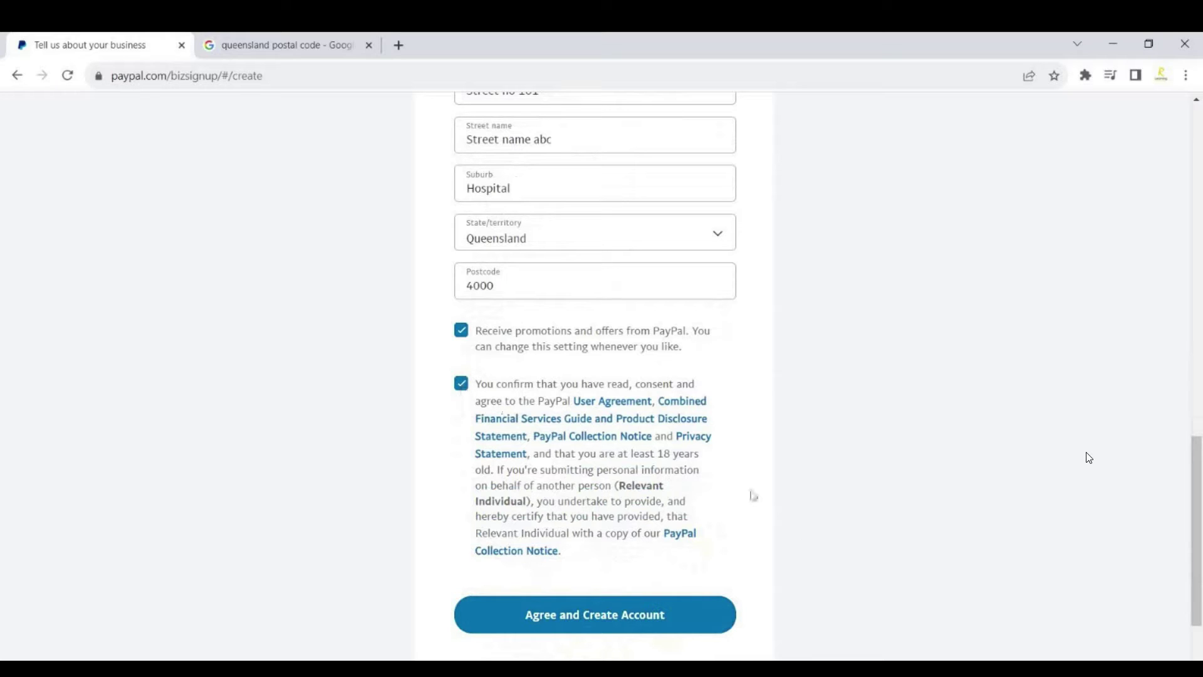
scroll(754, 495, down, 3)
click(645, 504)
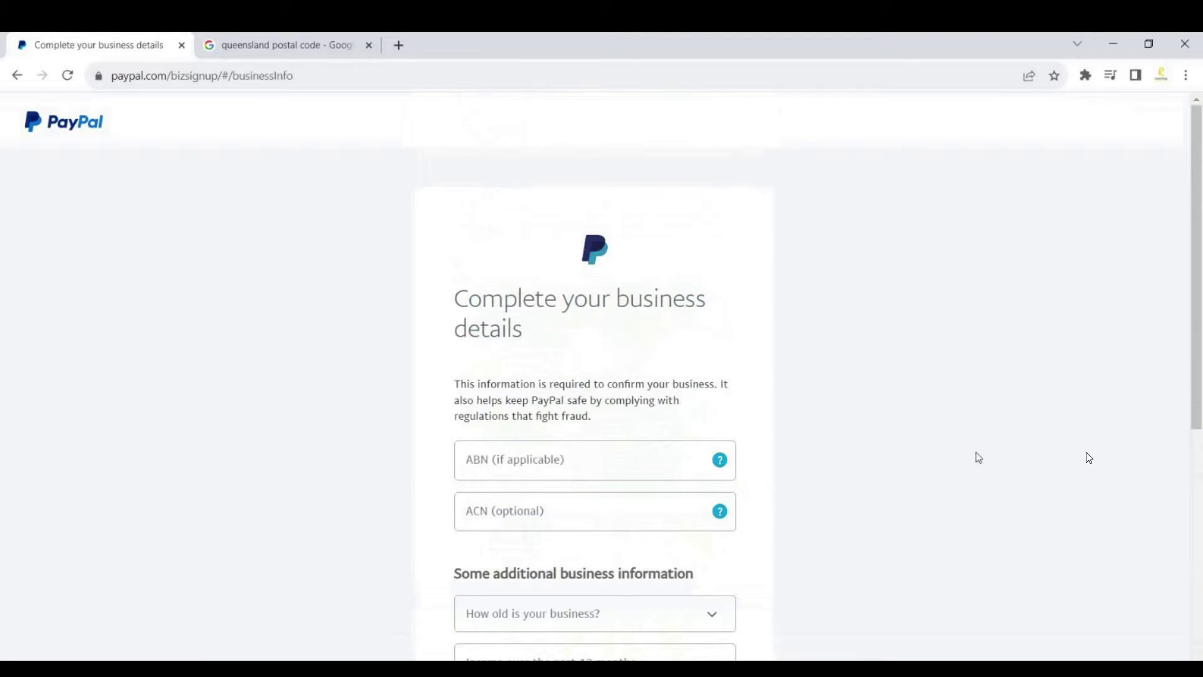
Set the business age to Less than 3 months and submit the business details.
scroll(979, 457, down, 3)
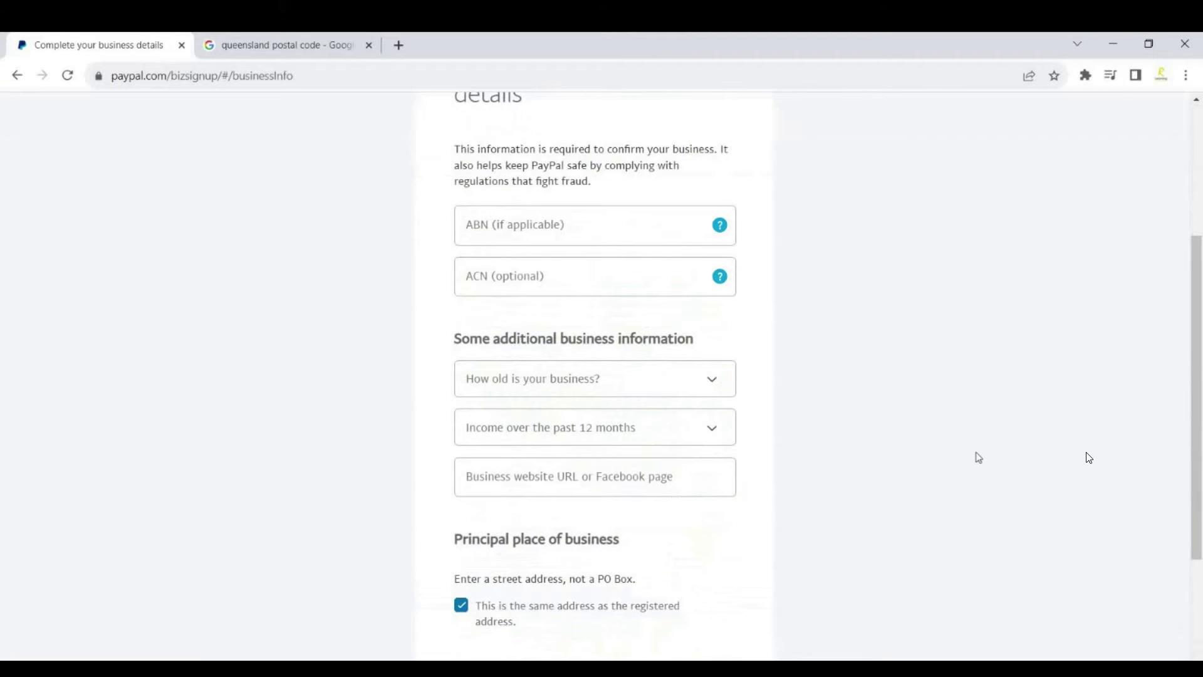
scroll(979, 457, up, 2)
scroll(980, 458, down, 5)
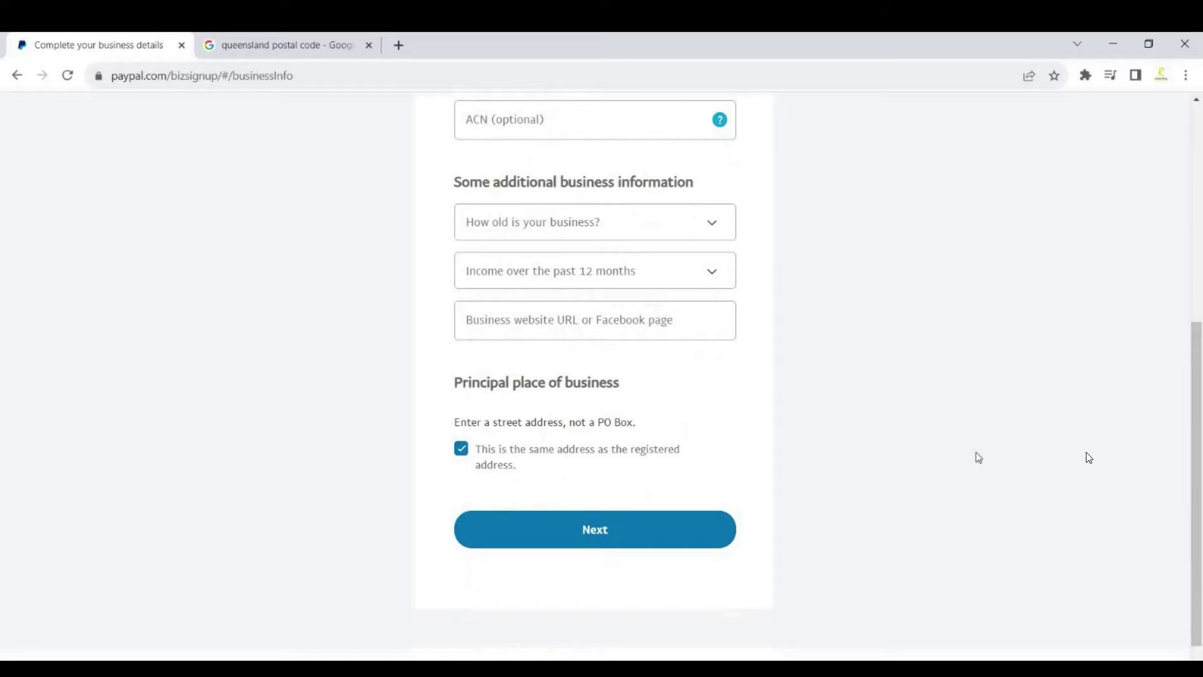
scroll(946, 457, up, 1)
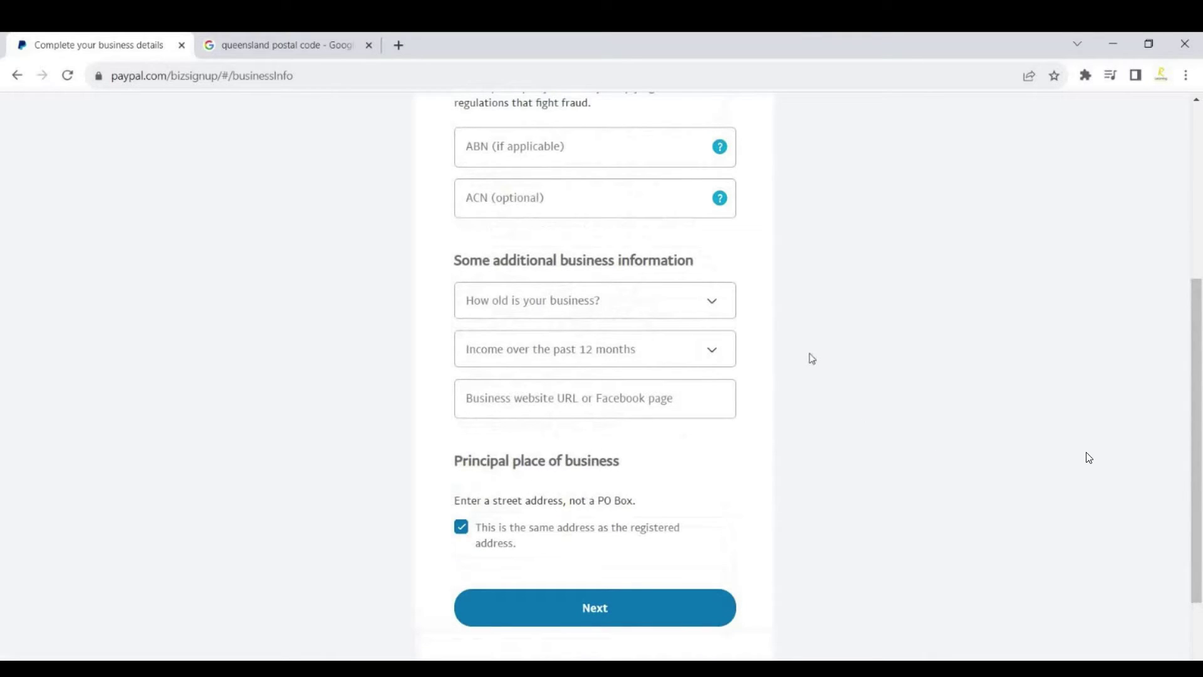
click(713, 304)
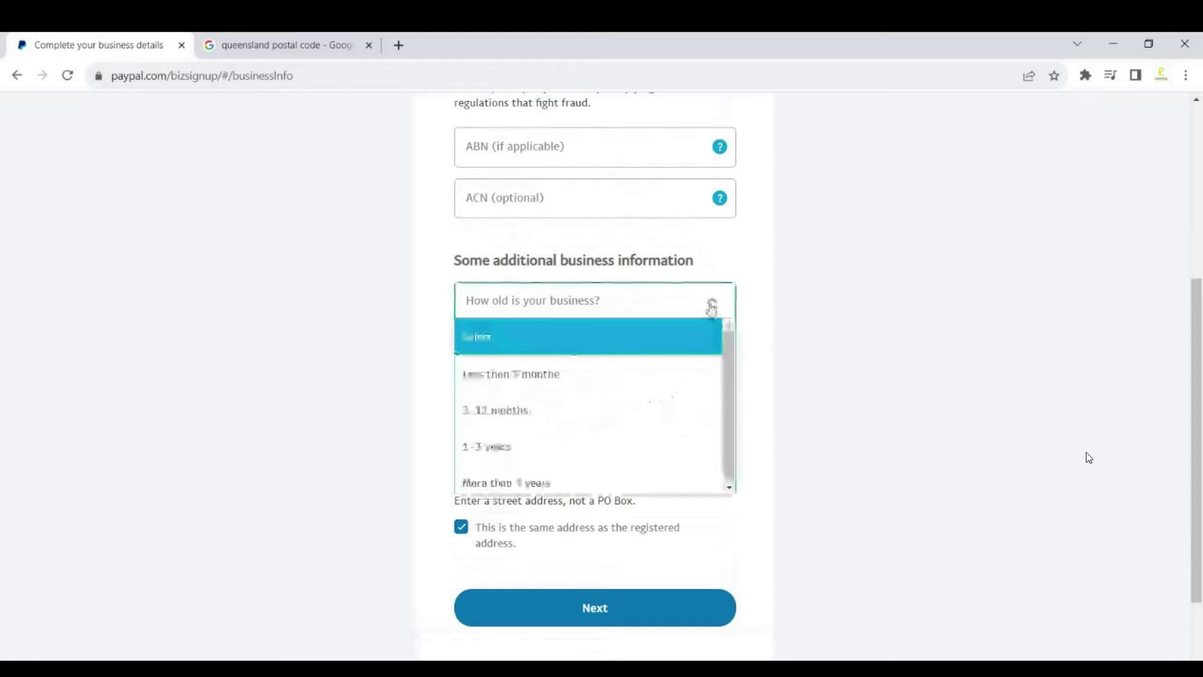
click(628, 376)
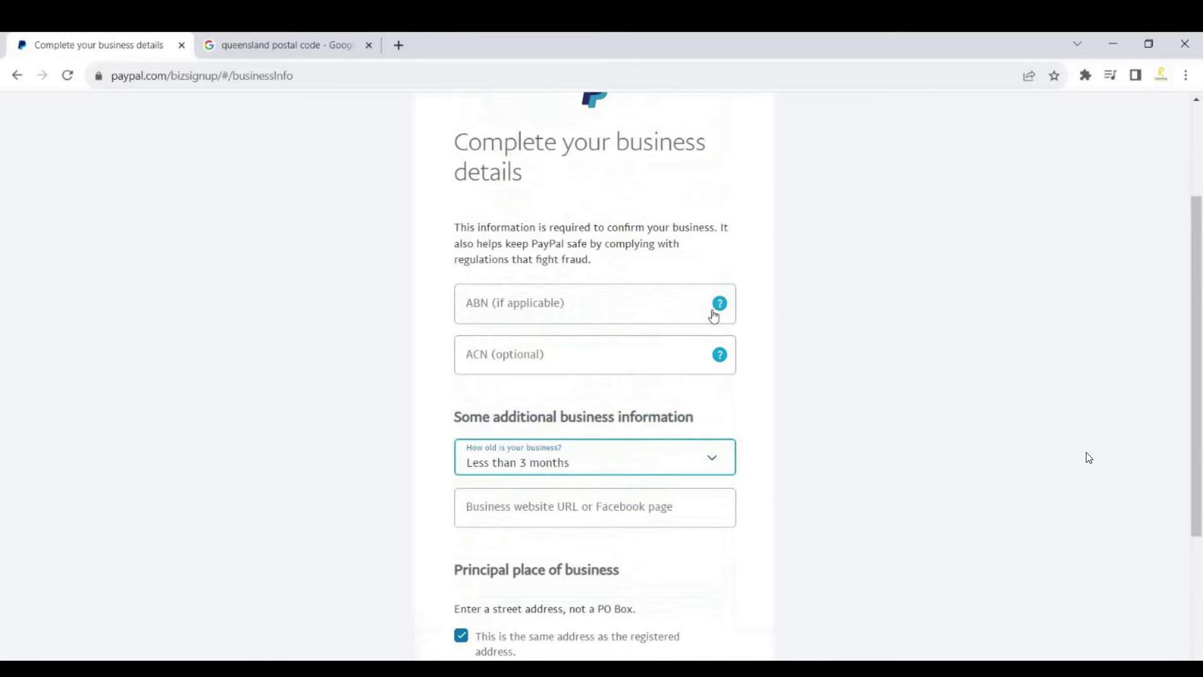
click(719, 303)
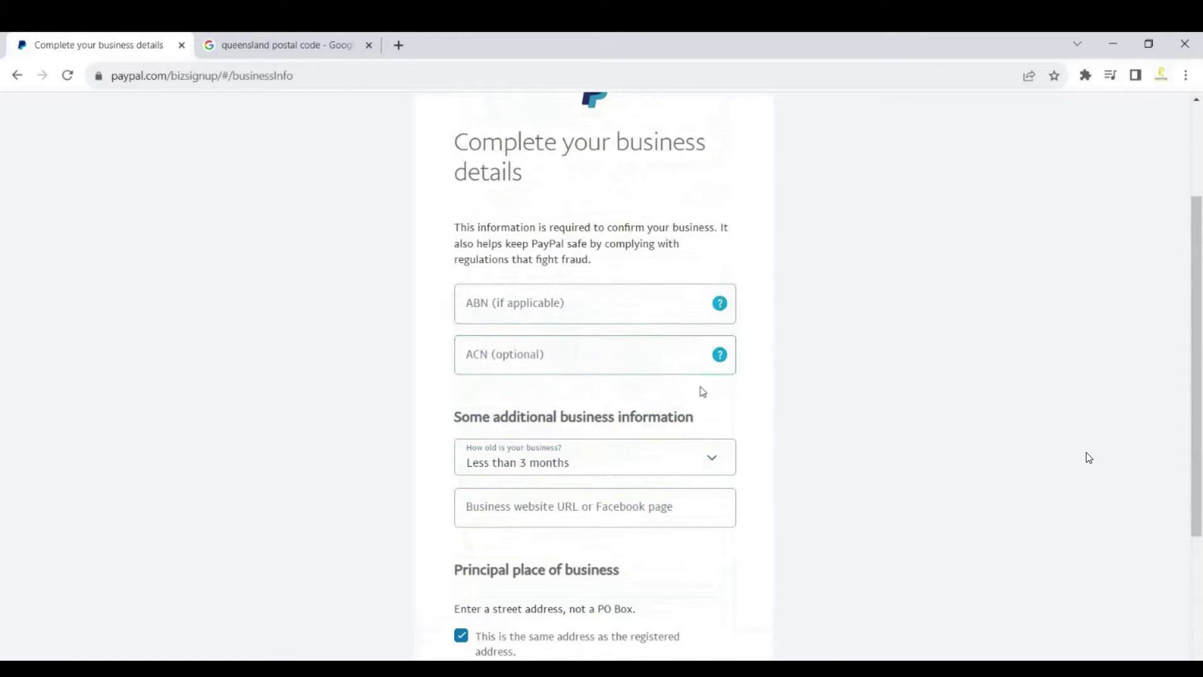
scroll(699, 401, down, 4)
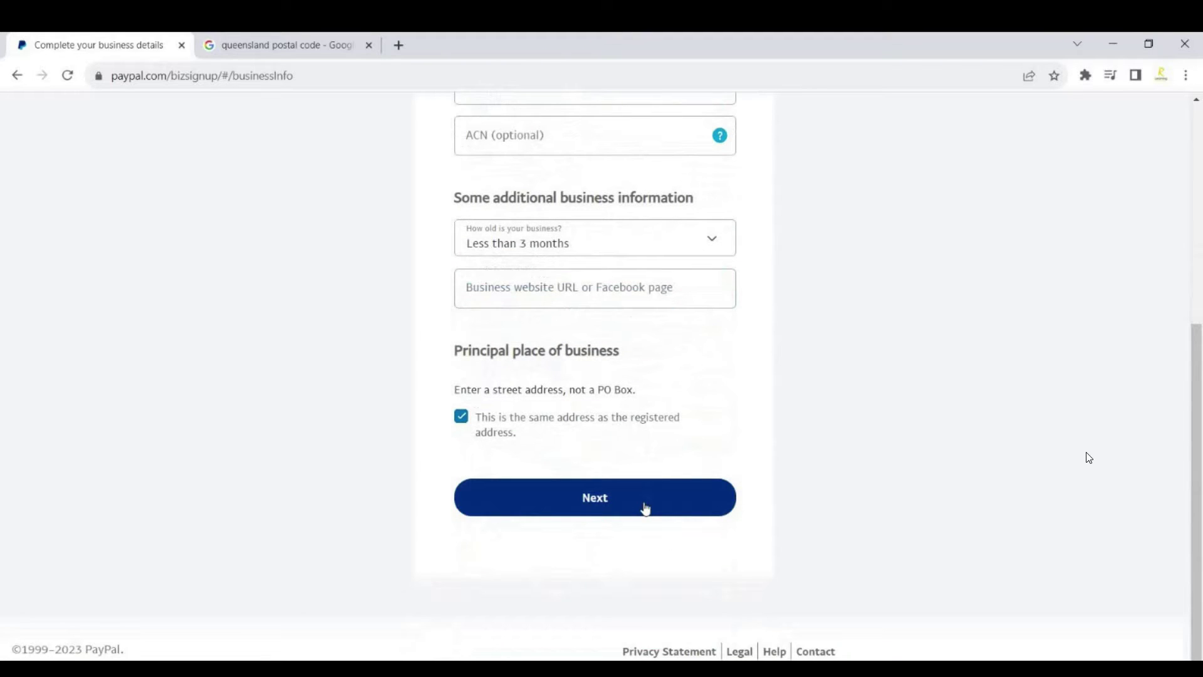
click(646, 508)
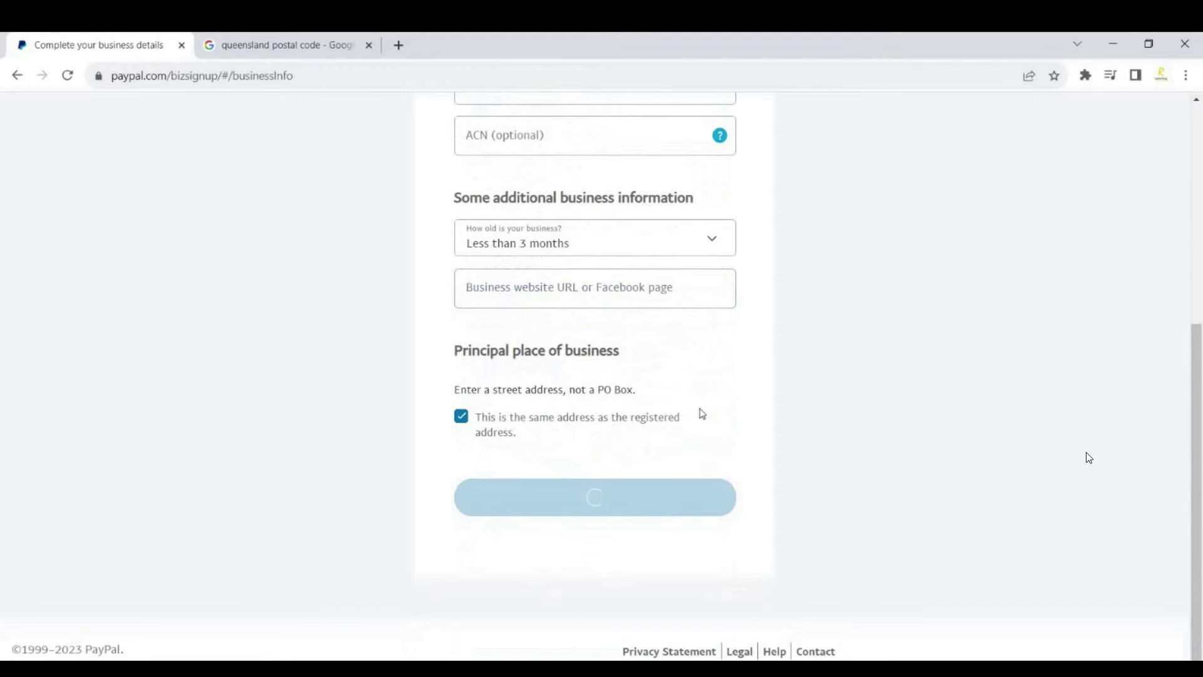
Set the date of birth to 2 January 1990.
scroll(624, 339, down, 3)
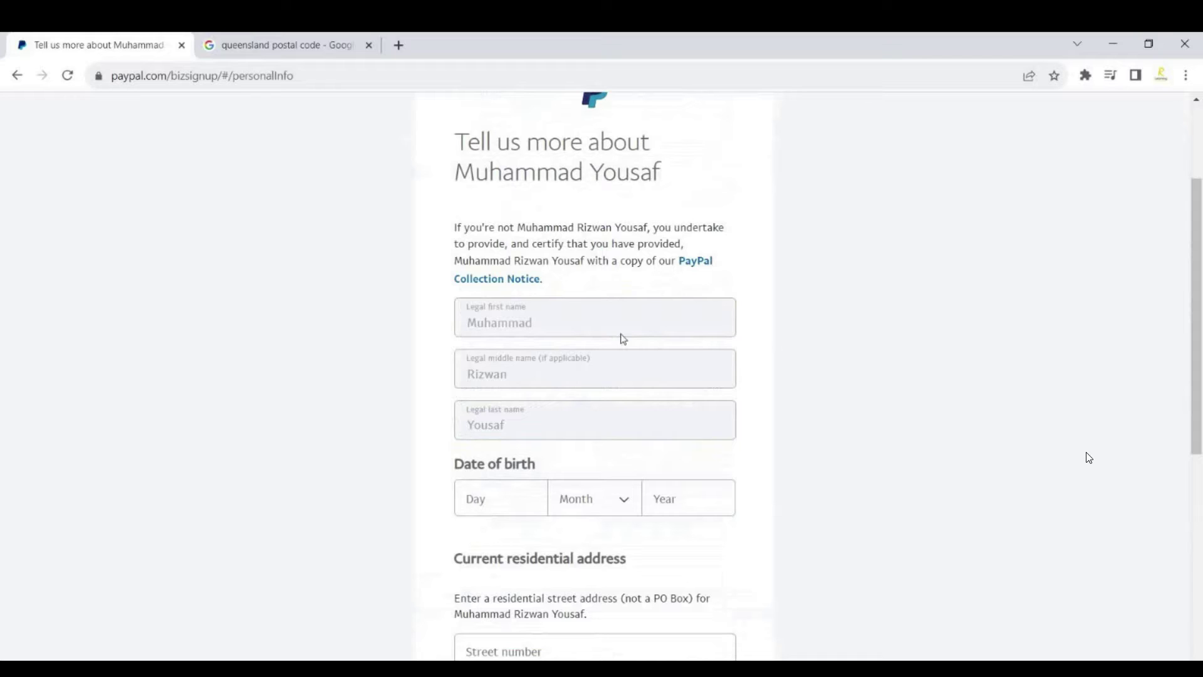
scroll(602, 351, down, 3)
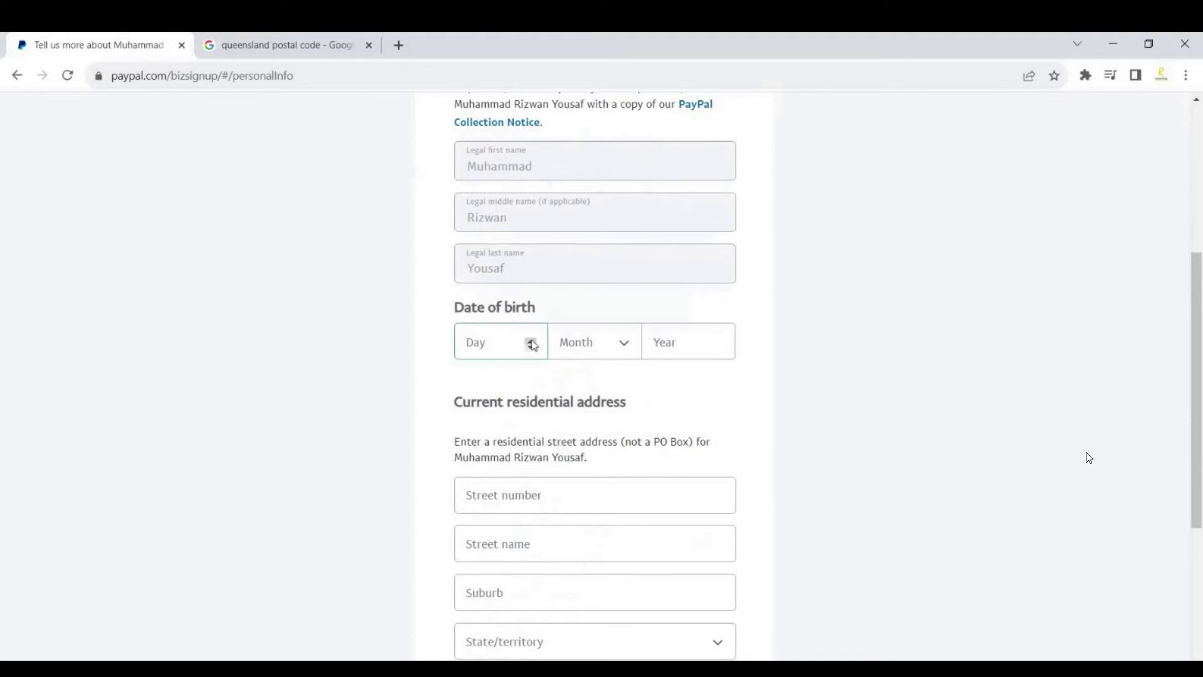
double_click(532, 343)
click(625, 345)
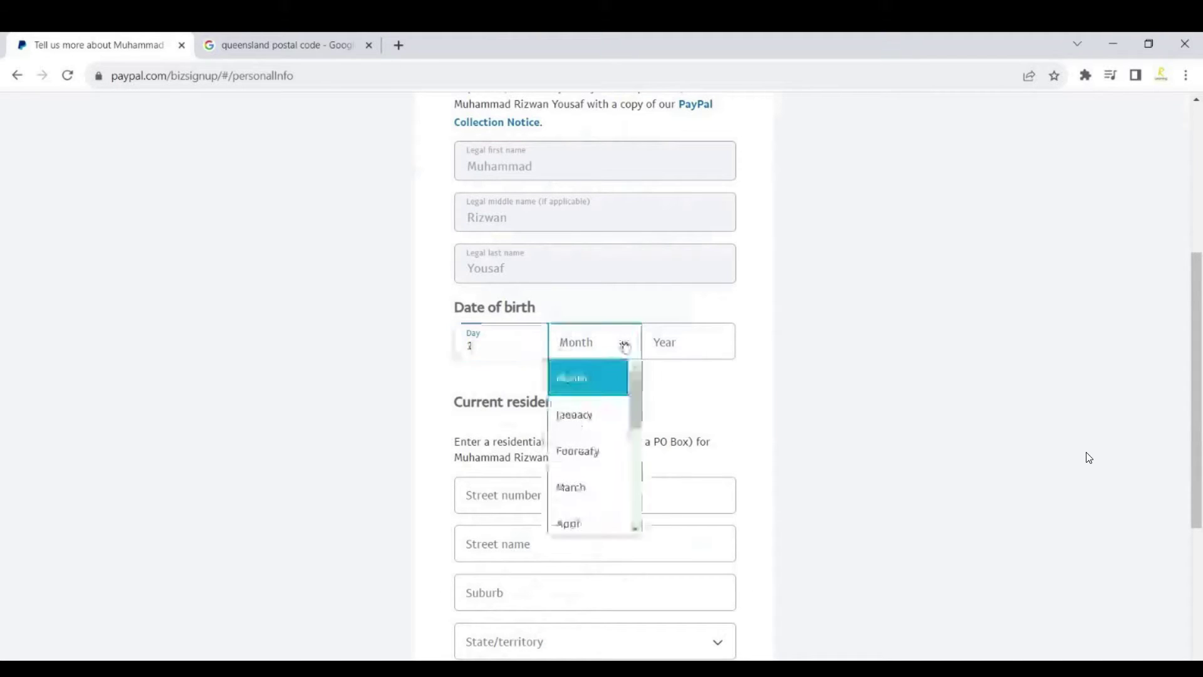
click(574, 415)
click(704, 344)
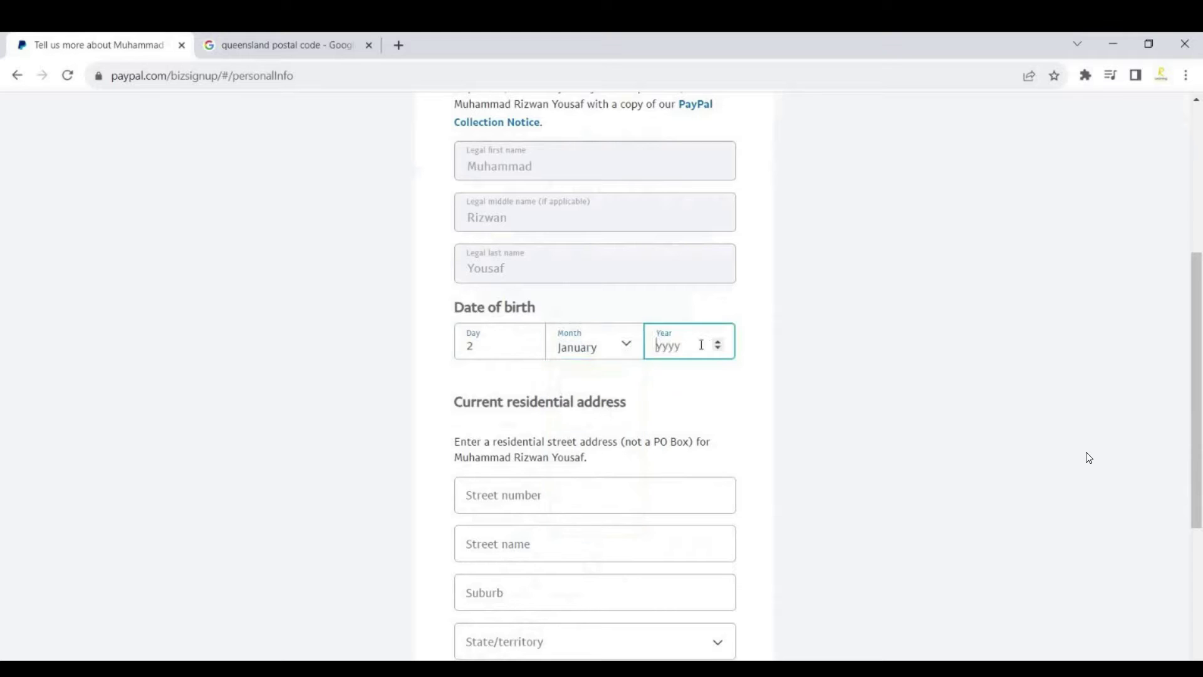
text(1990)
key(Tab)
Fill in the residential street number, street name and suburb.
scroll(696, 384, down, 3)
scroll(700, 383, down, 1)
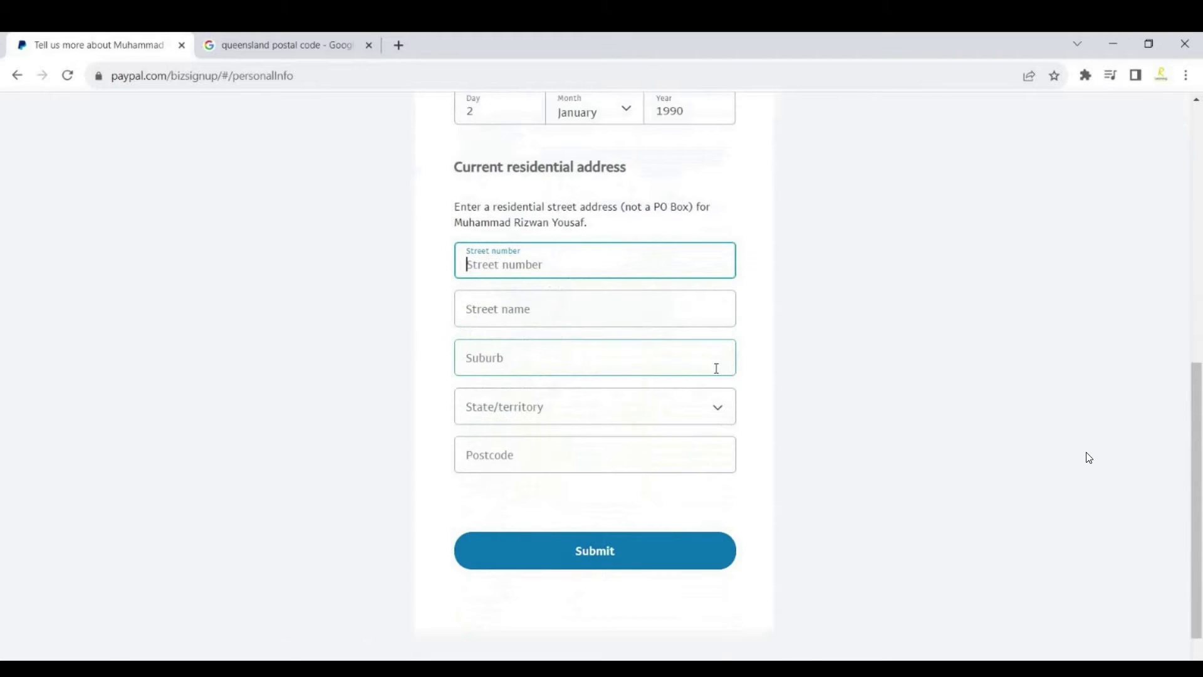
scroll(715, 368, up, 2)
text(Street )
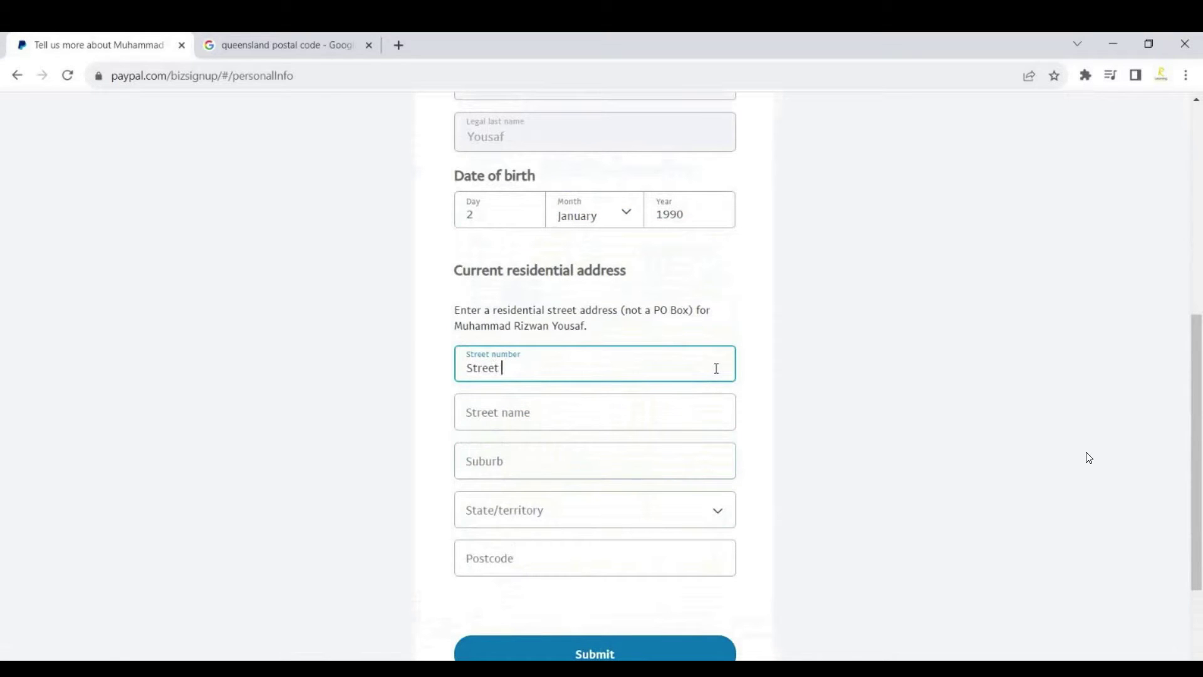
text(Number 123)
key(Tab)
text(Street name abc)
key(Tab)
text(Hospital)
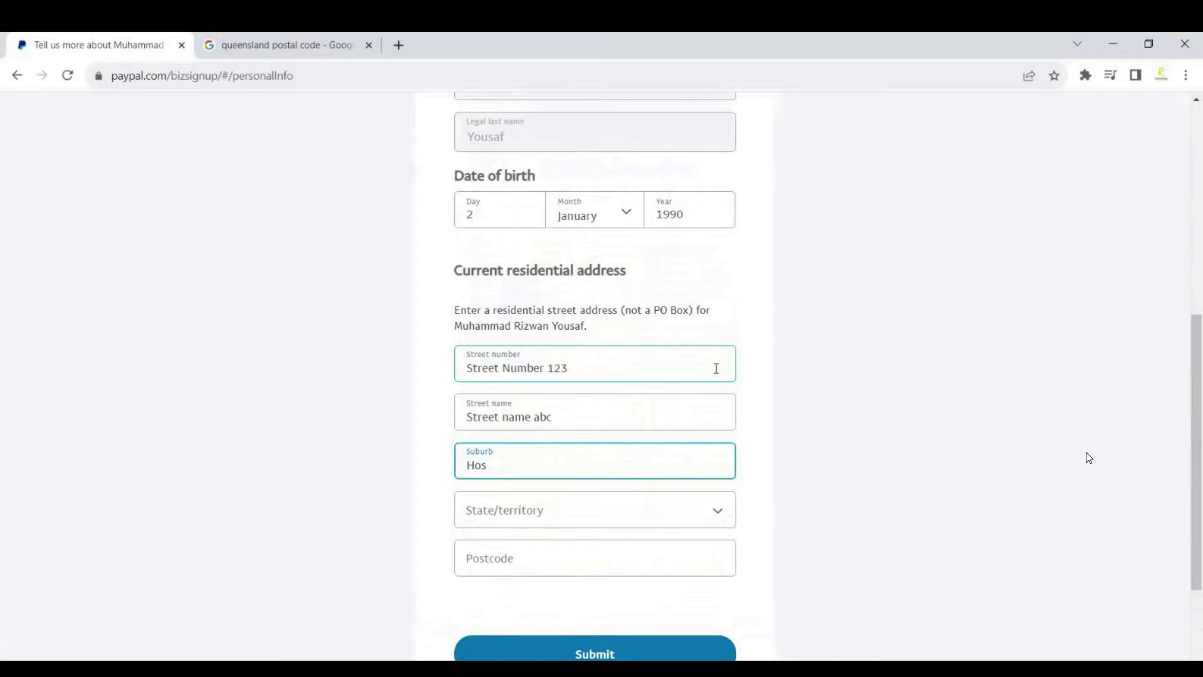
key(Tab)
Choose Queensland, enter postcode 4000 and submit the personal details.
click(713, 509)
scroll(659, 454, down, 5)
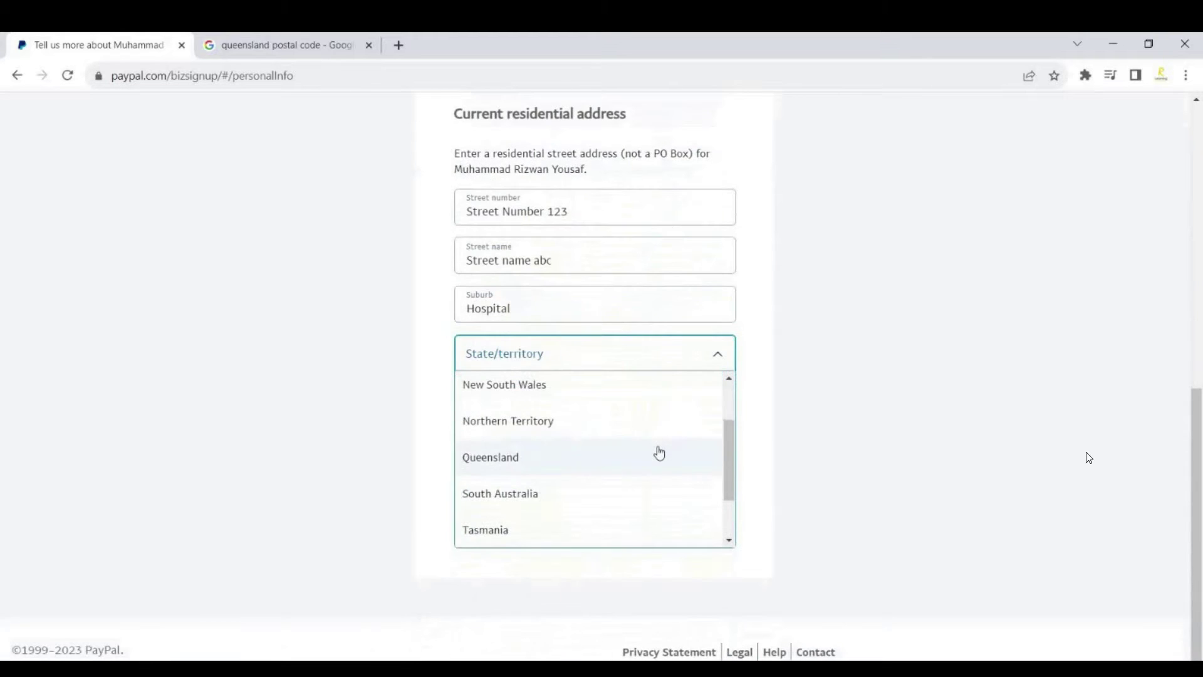
scroll(658, 453, up, 1)
click(658, 458)
click(625, 399)
text(4000)
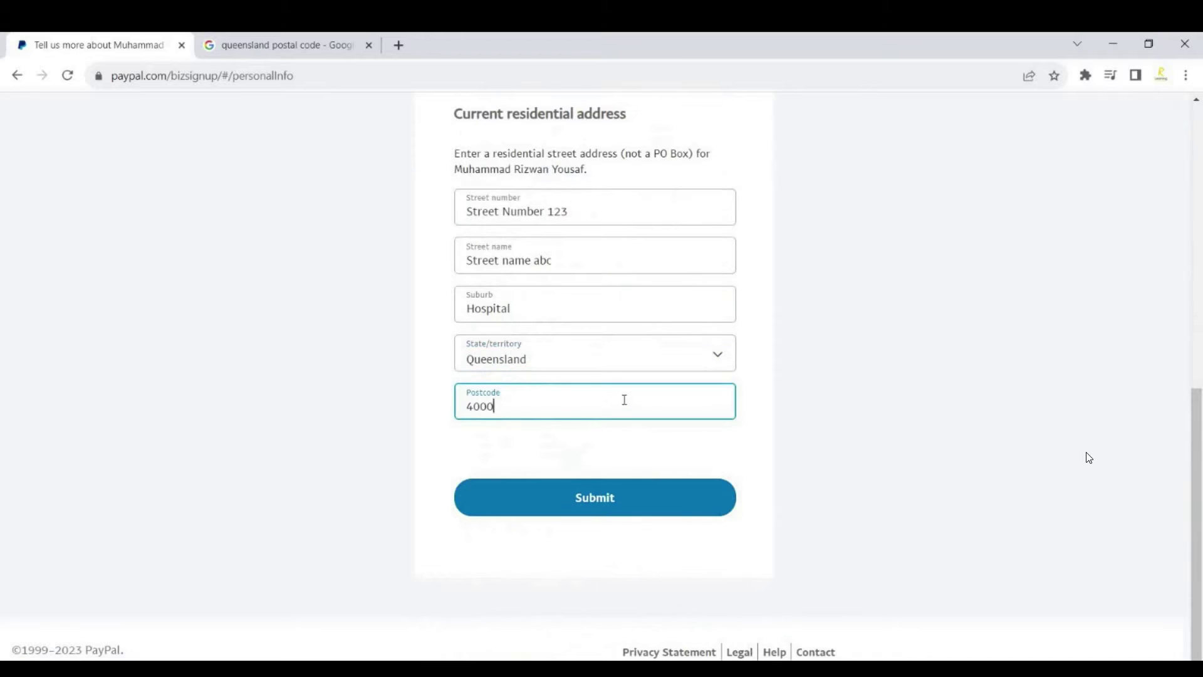
key(Return)
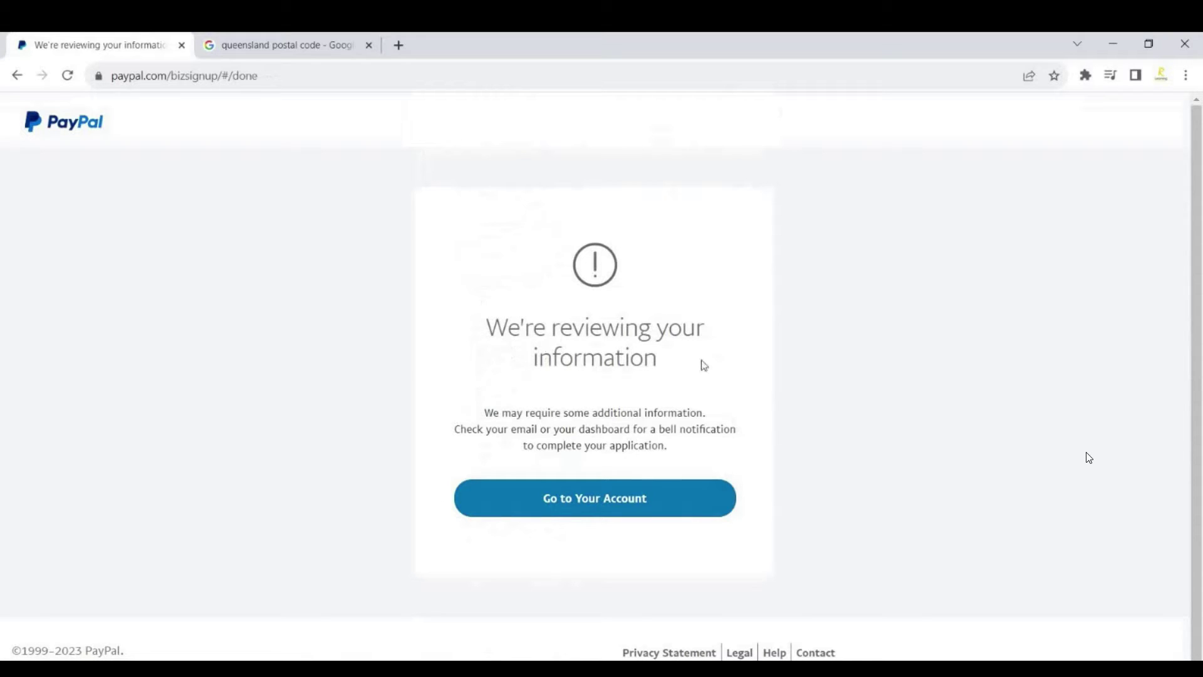
Go to the new account and start the identity confirmation.
click(600, 502)
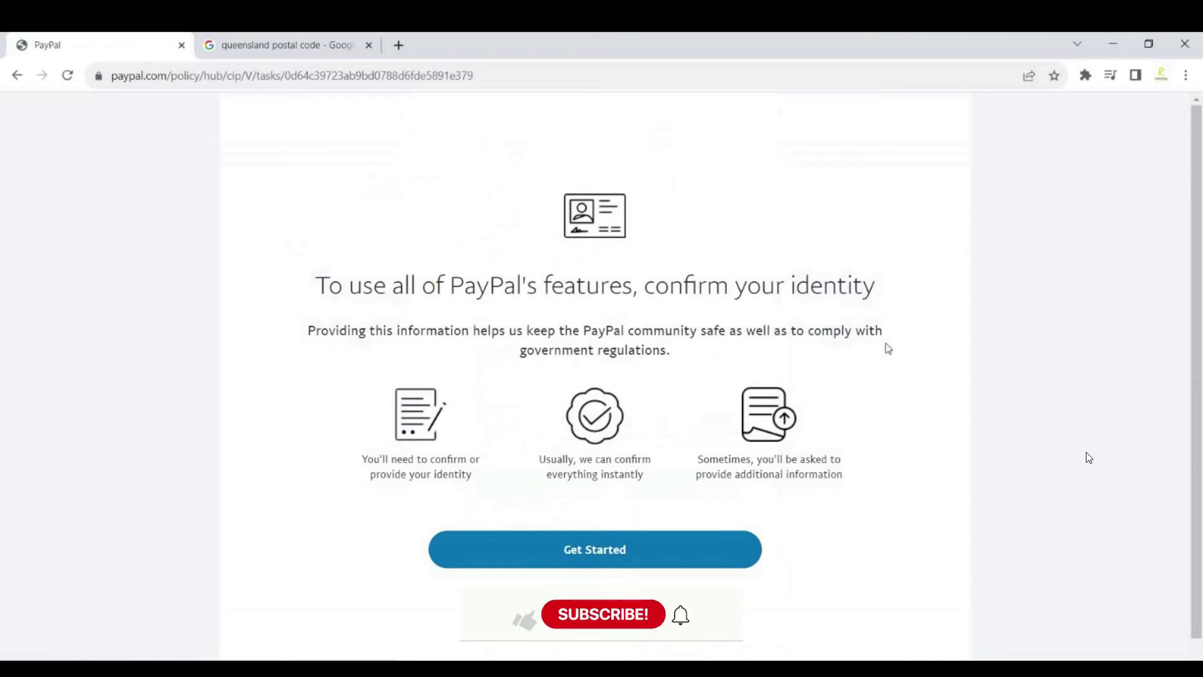
click(642, 549)
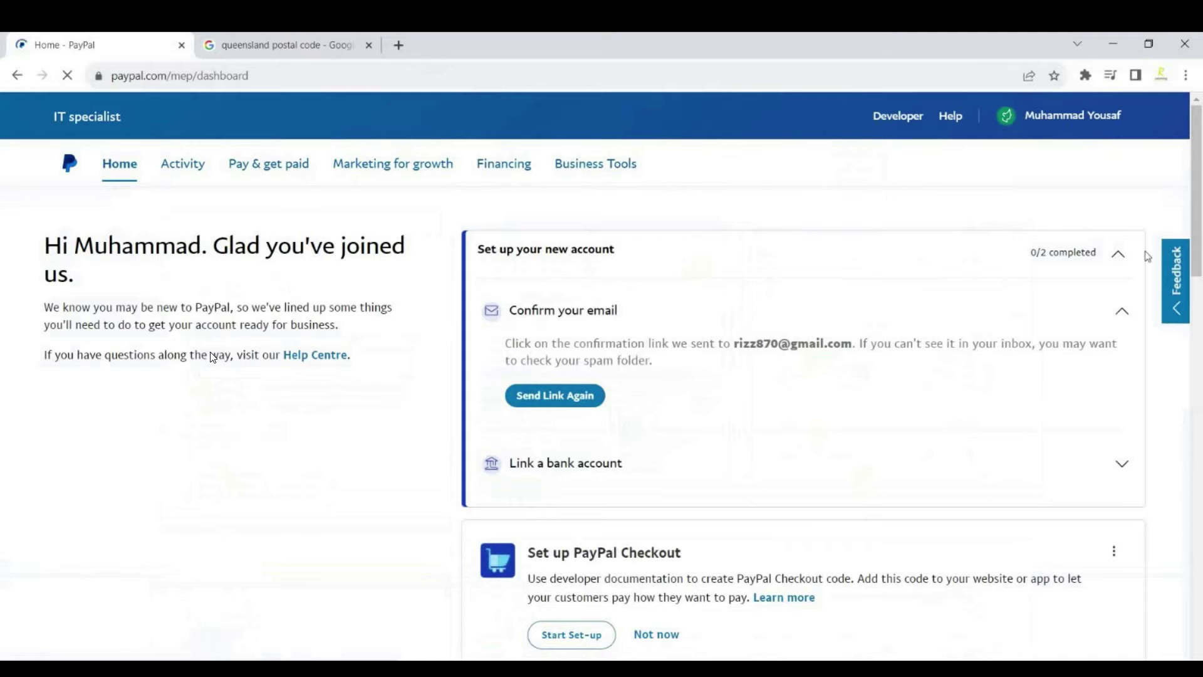
Scroll the PayPal business home to view the $0.00 USD balance, quick links and invoice actions.
scroll(405, 416, down, 8)
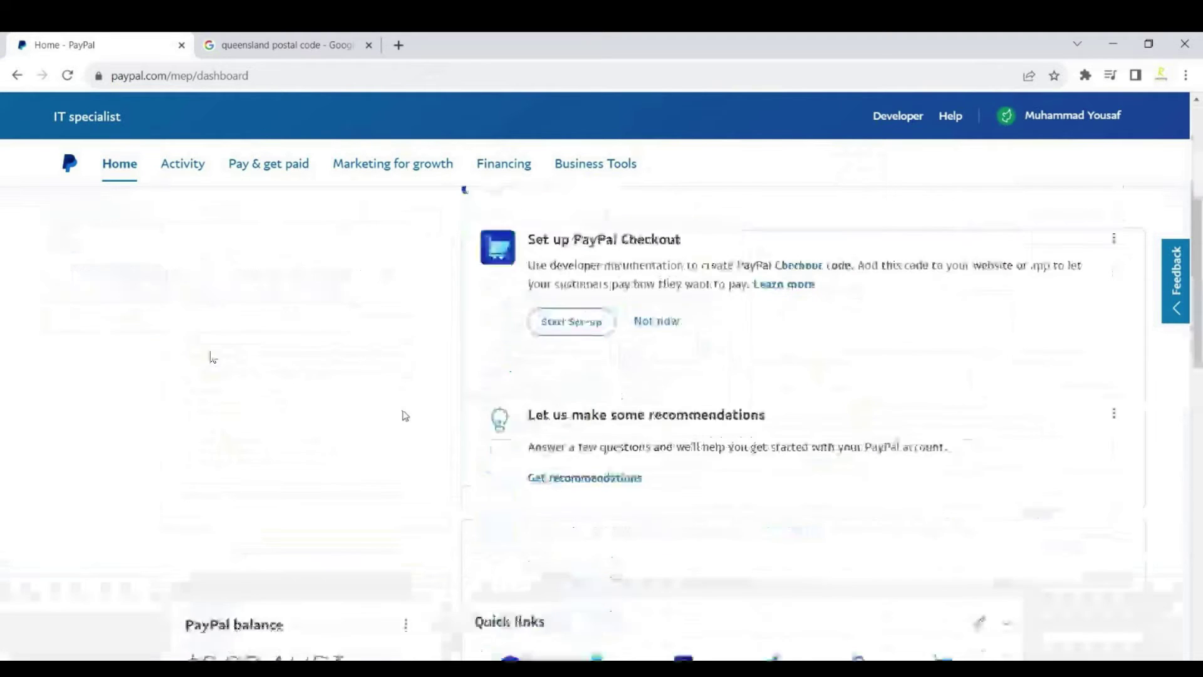
scroll(405, 416, down, 3)
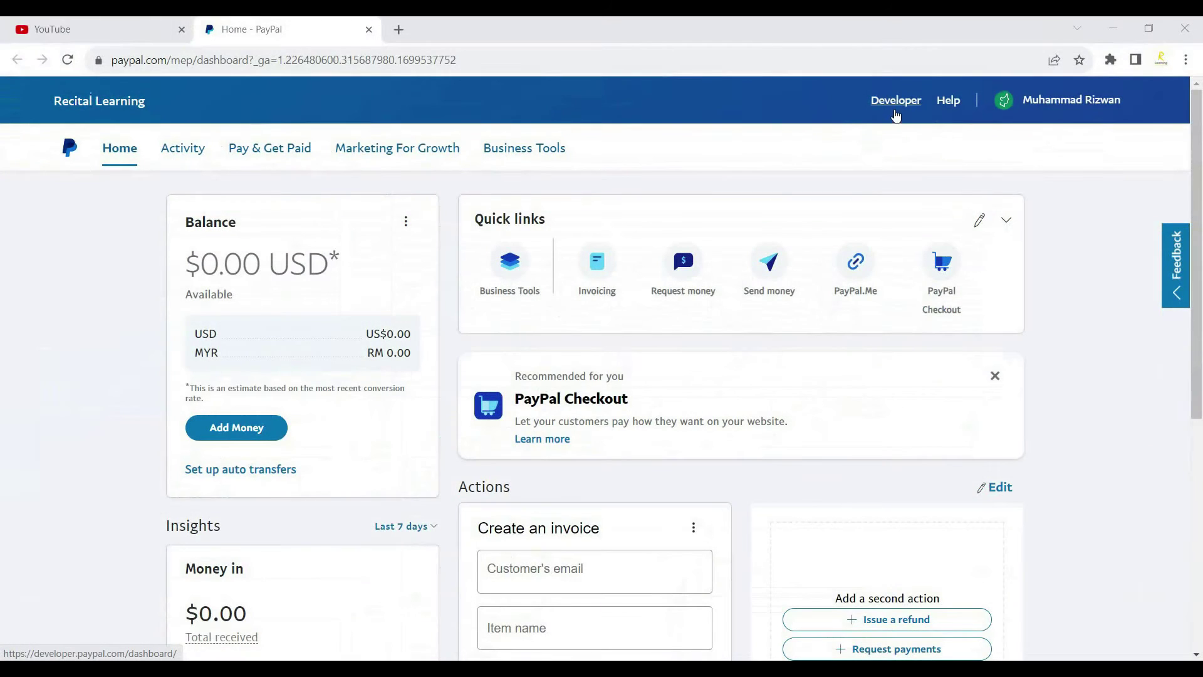
Open the Developer Dashboard from the Developer link in the PayPal header.
click(895, 110)
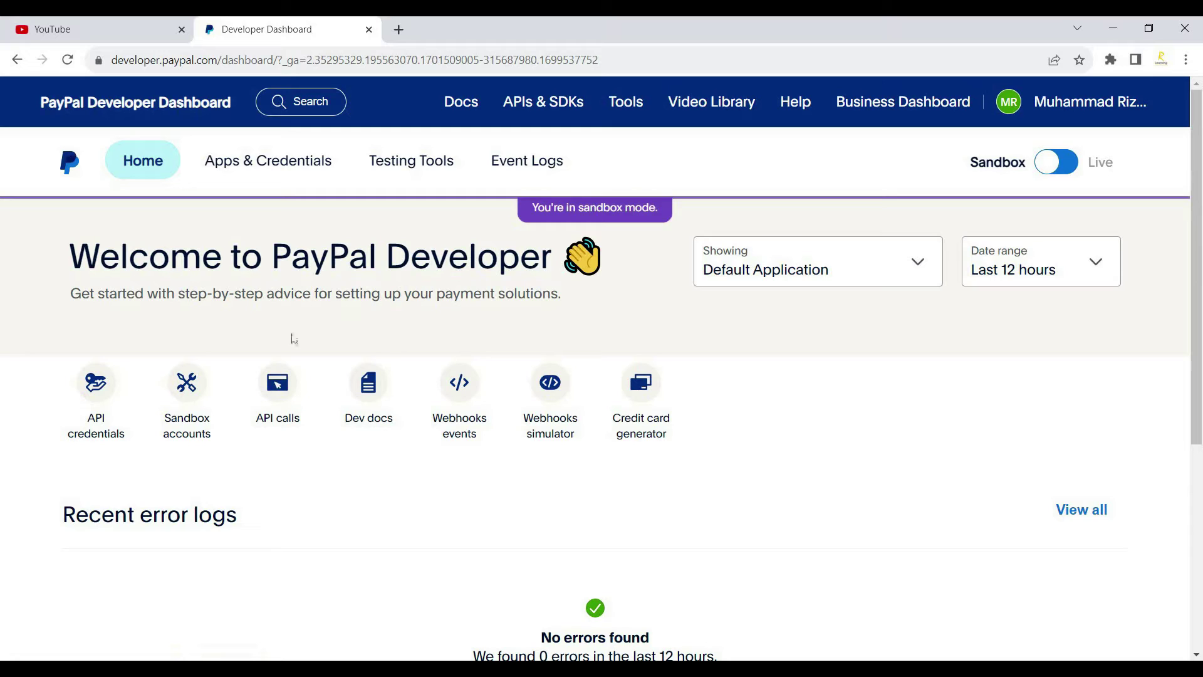
Open Apps & Credentials to view the sandbox REST apps Default Application, MyApp and MyNewAPP.
click(276, 171)
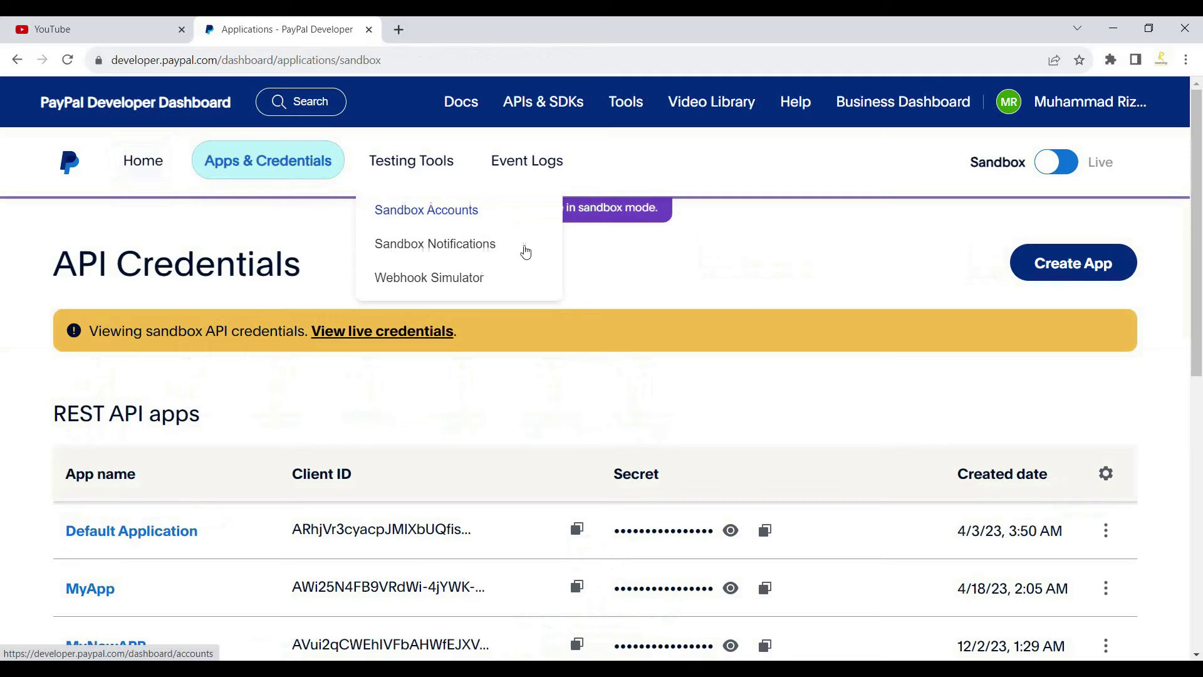
scroll(1200, 247, down, 3)
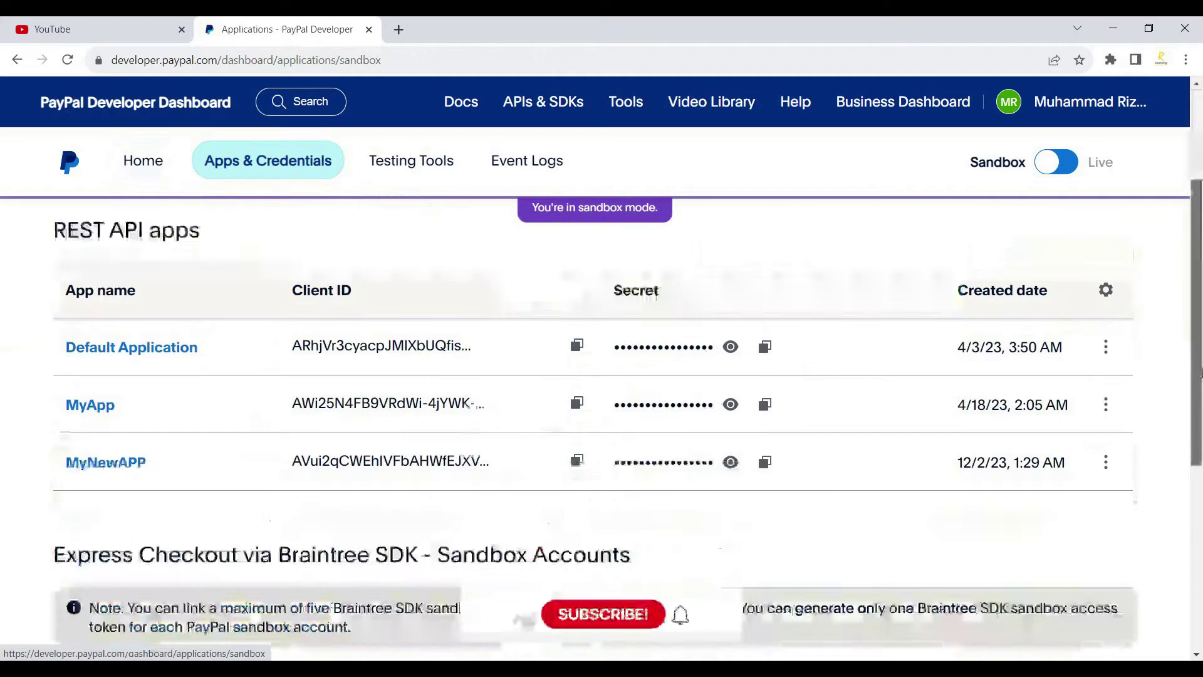
scroll(1200, 220, up, 3)
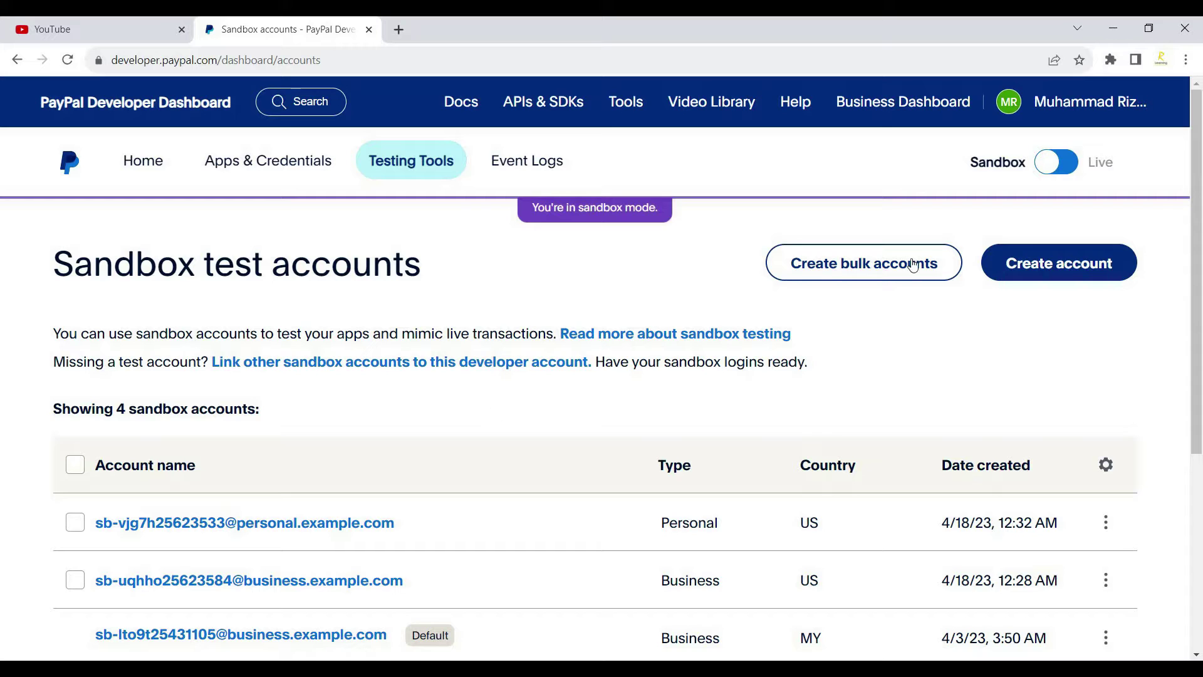
Look over the 4 sandbox test accounts, then return to Apps & Credentials.
drag(1202, 278, 1201, 372)
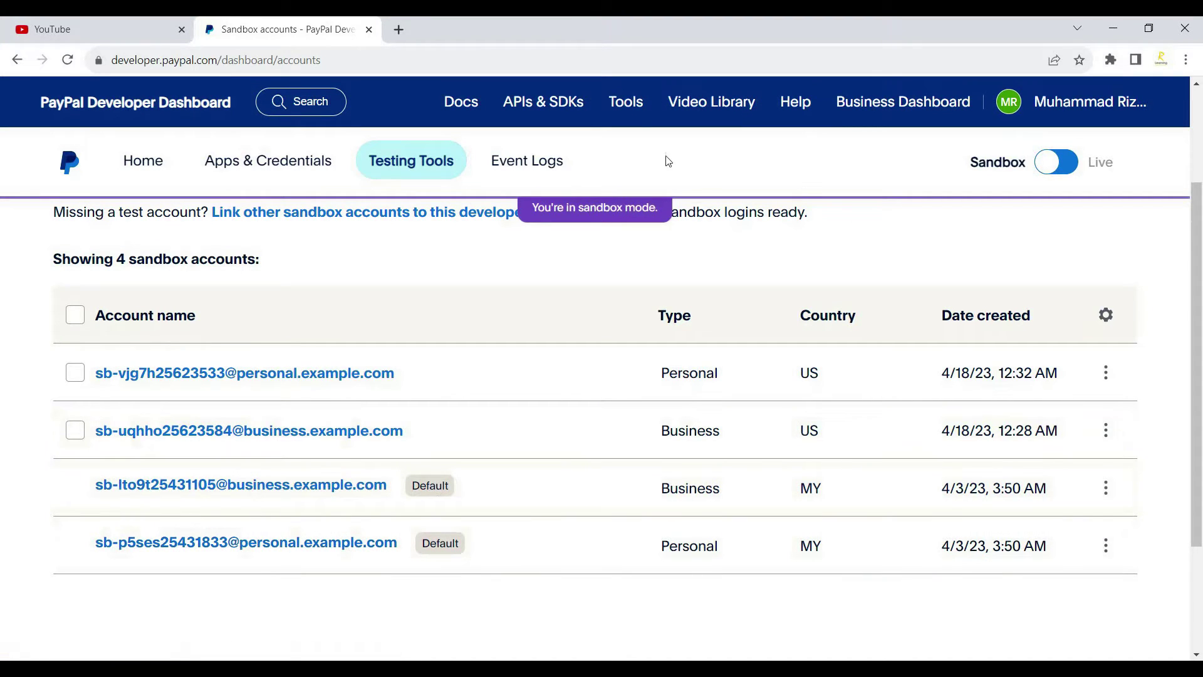
click(238, 175)
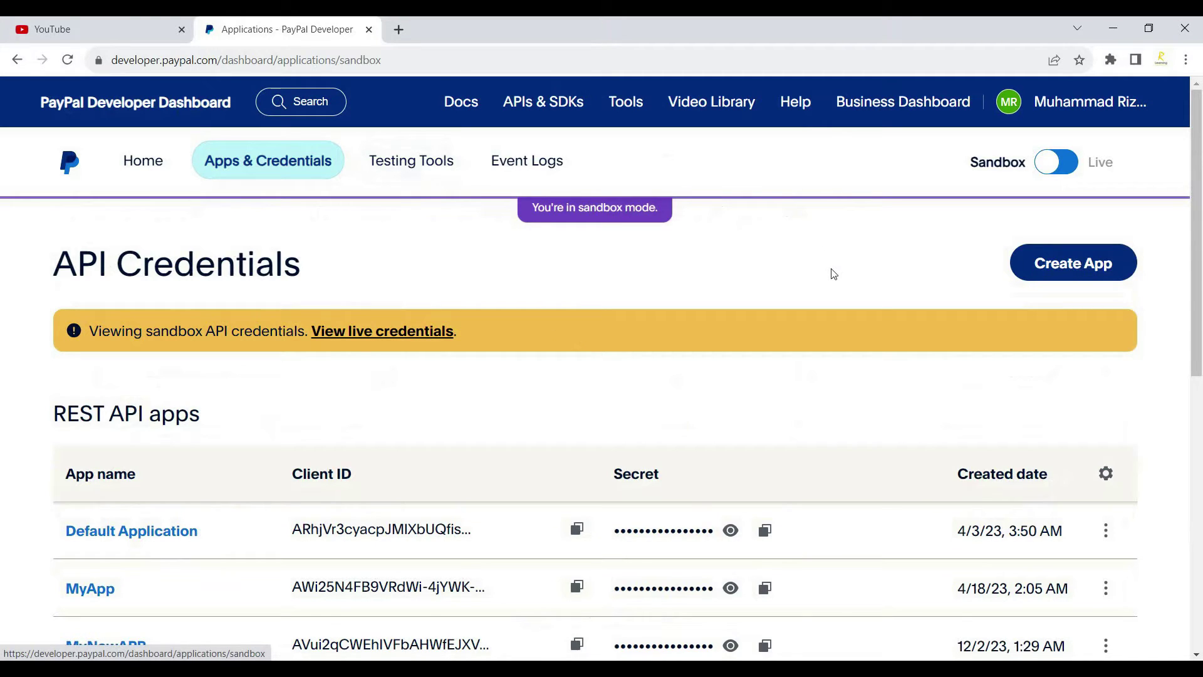
Open the Create App dialog, preset to Merchant type with a sandbox business account.
drag(1197, 275, 1201, 405)
scroll(1201, 404, up, 4)
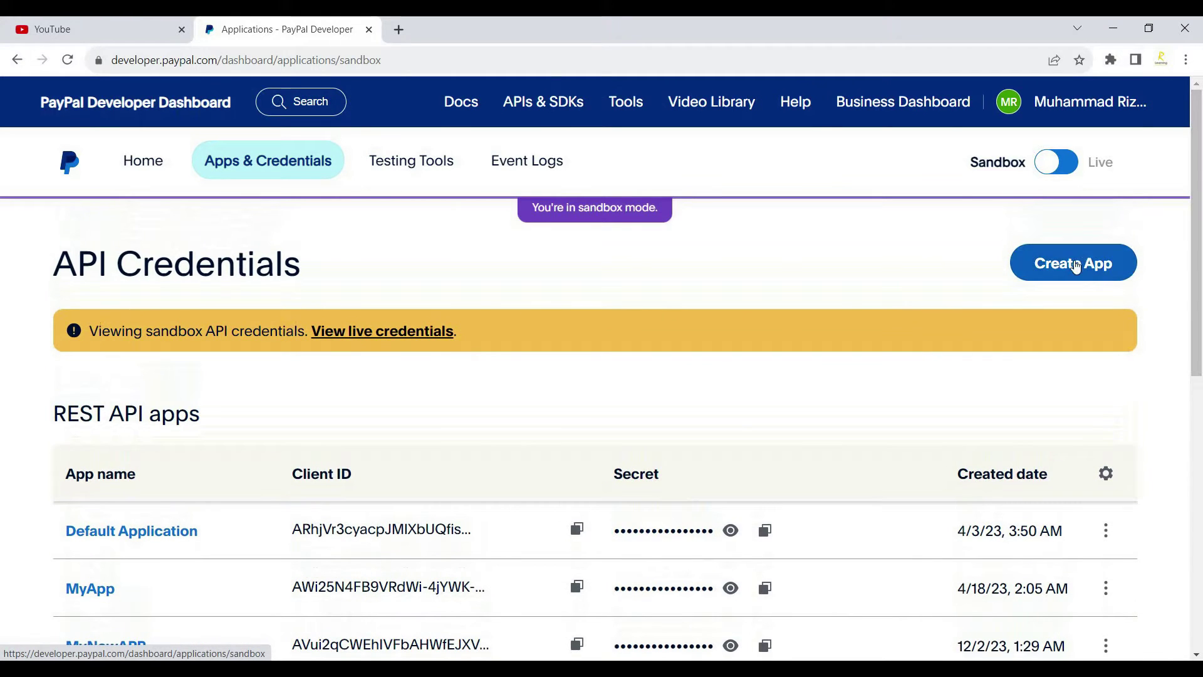
click(1071, 266)
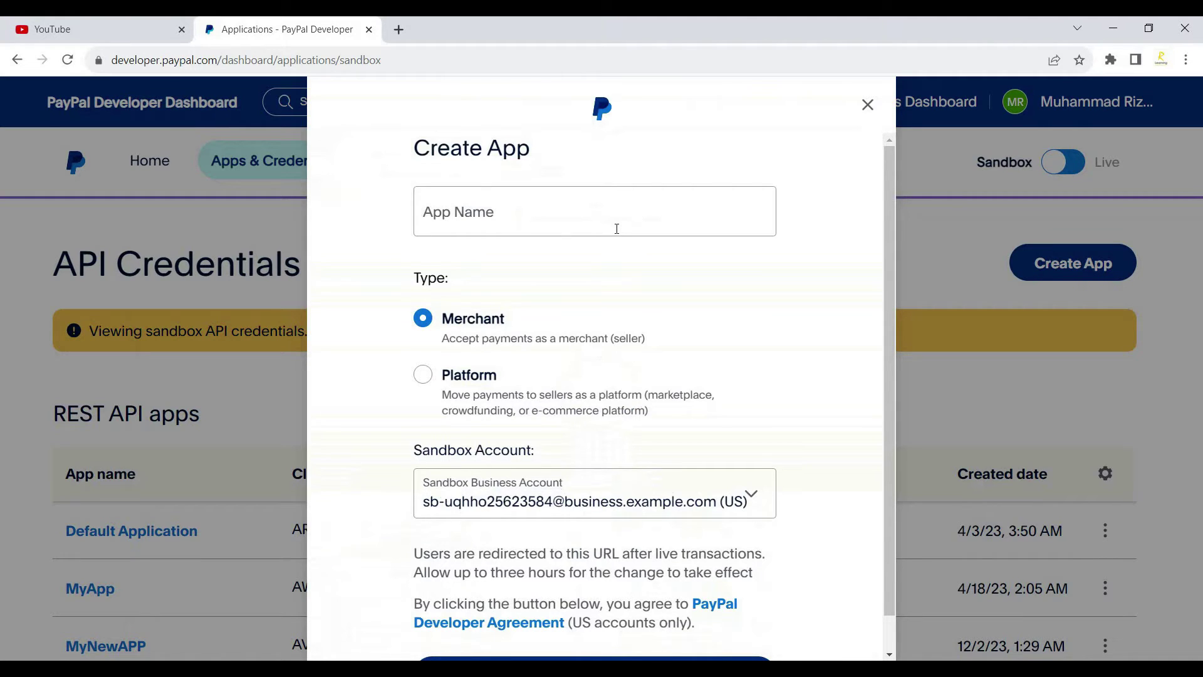
Create a Merchant sandbox app named 'NewtestintApp'.
click(490, 223)
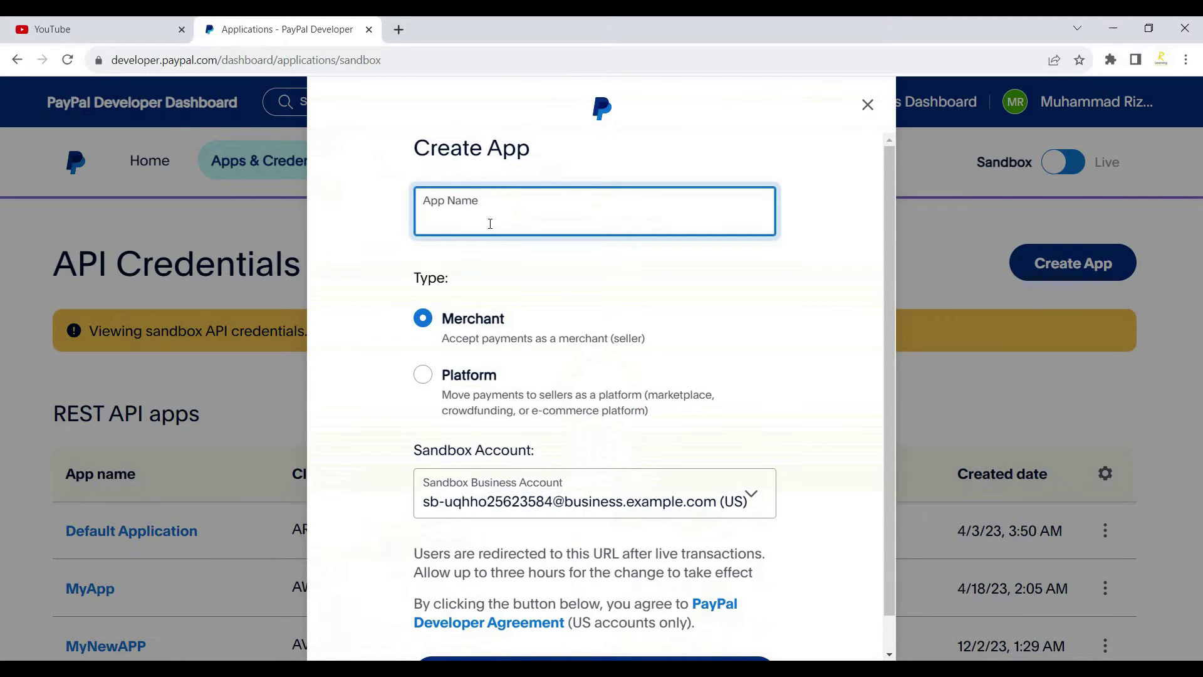
text(NewtestintApp)
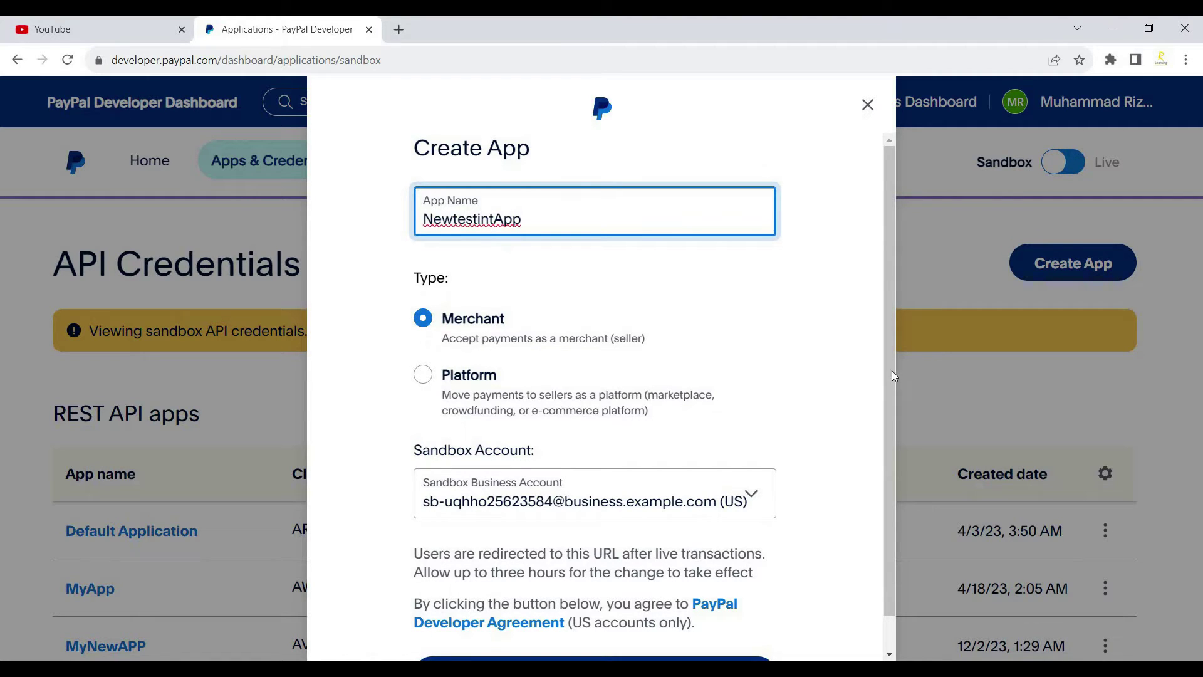
scroll(890, 426, down, 1)
click(630, 639)
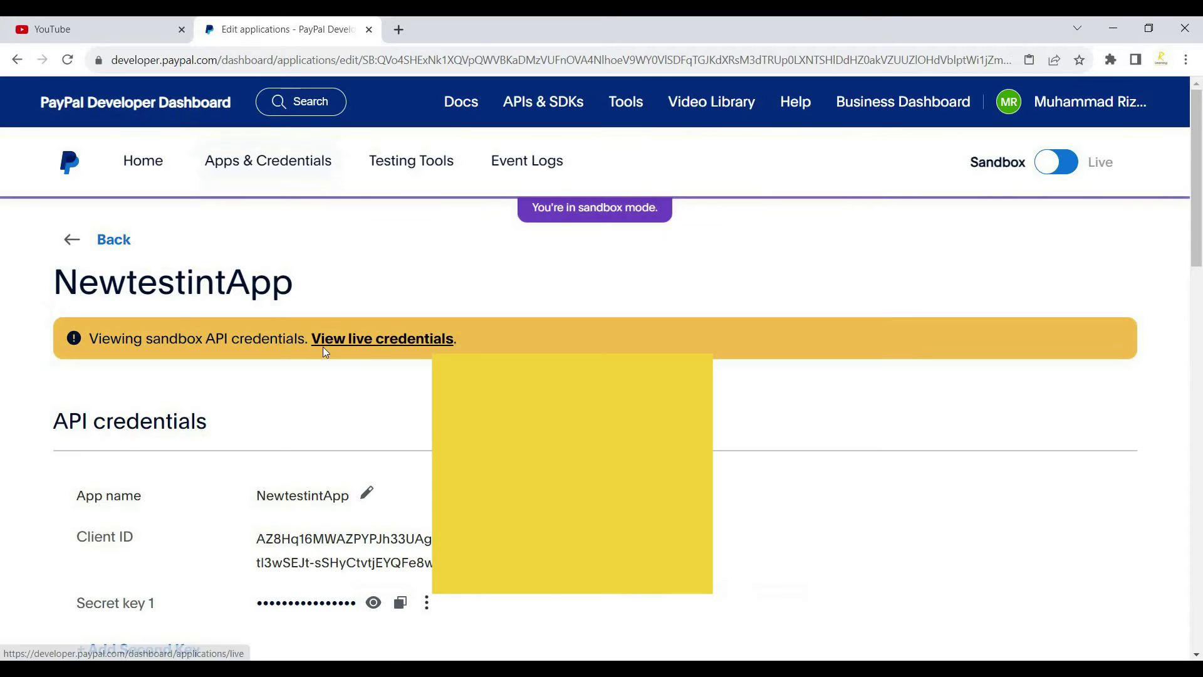
Select NewtestintApp's name and full Client ID, then reveal its secret key.
double_click(173, 282)
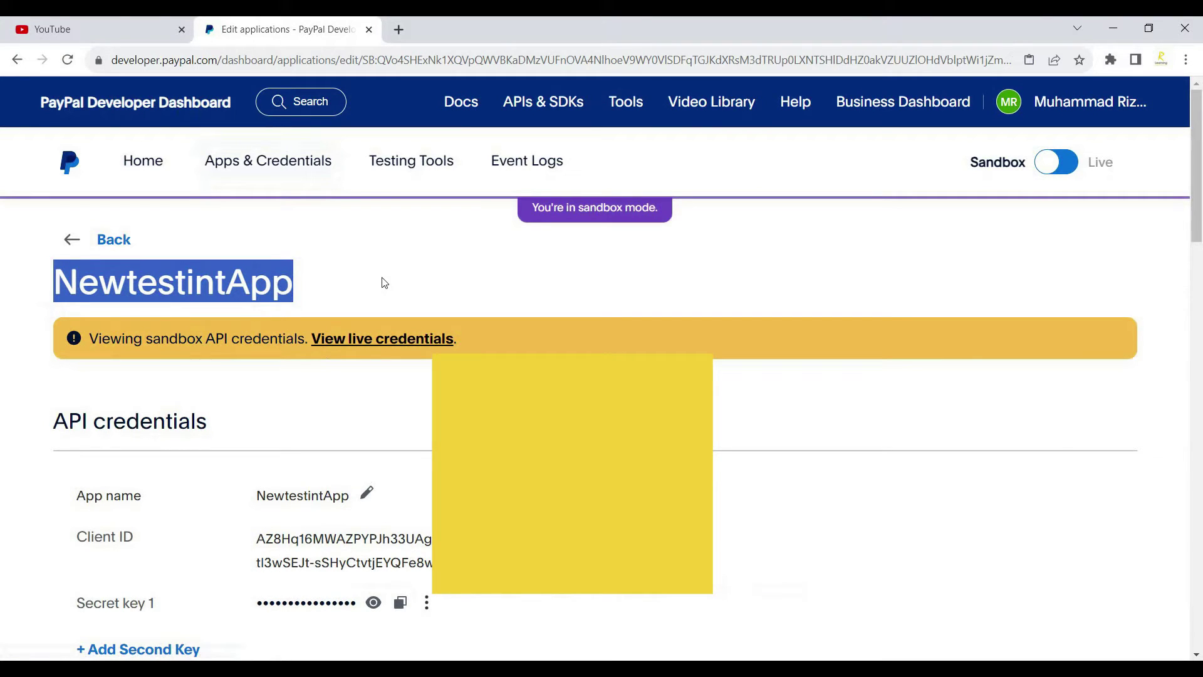
scroll(1199, 241, down, 3)
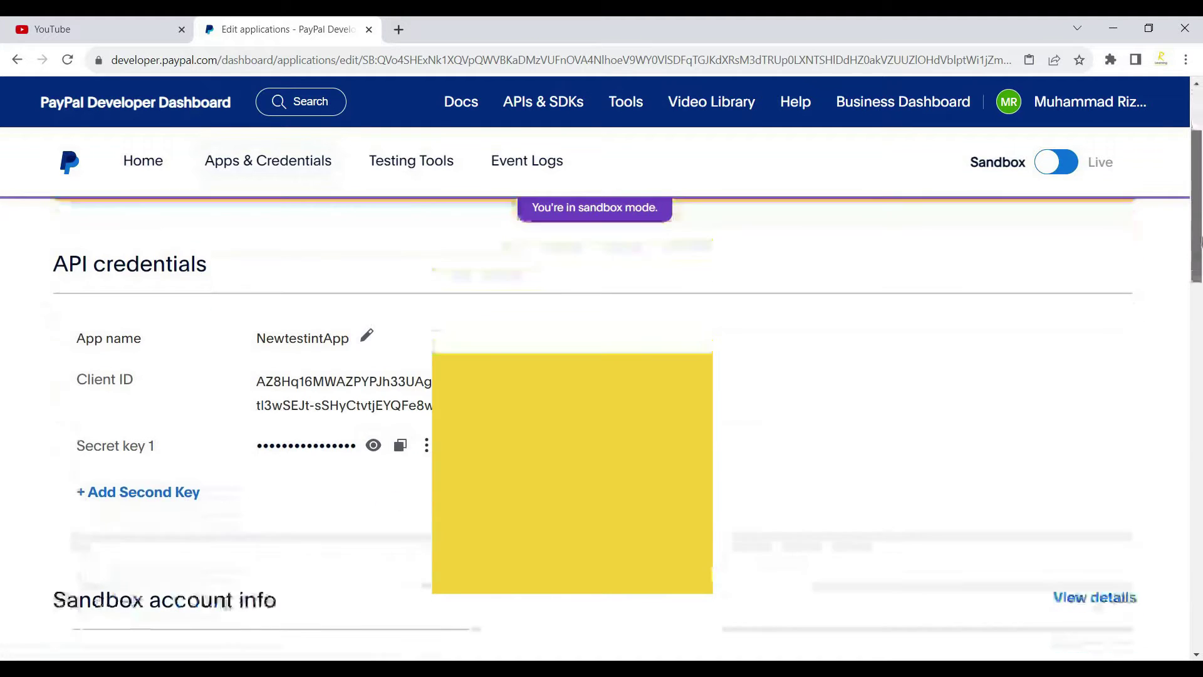
mouse_move(1198, 232)
mouse_down()
mouse_move(1198, 193)
mouse_move(1198, 224)
mouse_up()
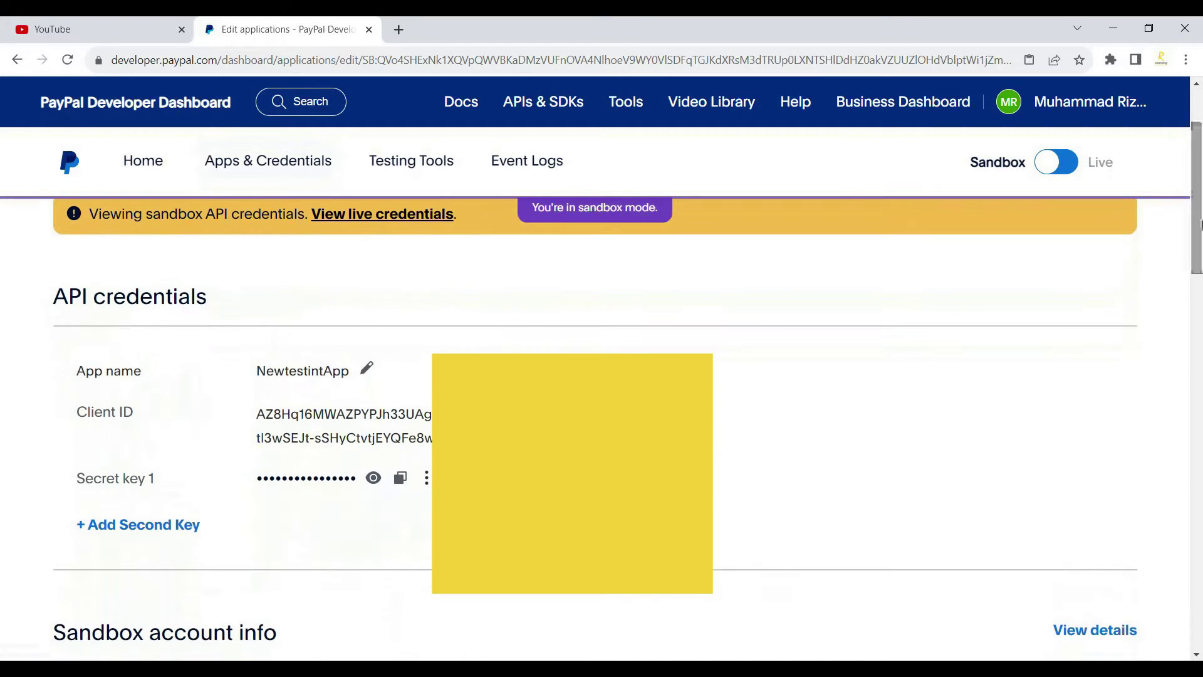
drag(259, 409, 433, 440)
click(326, 517)
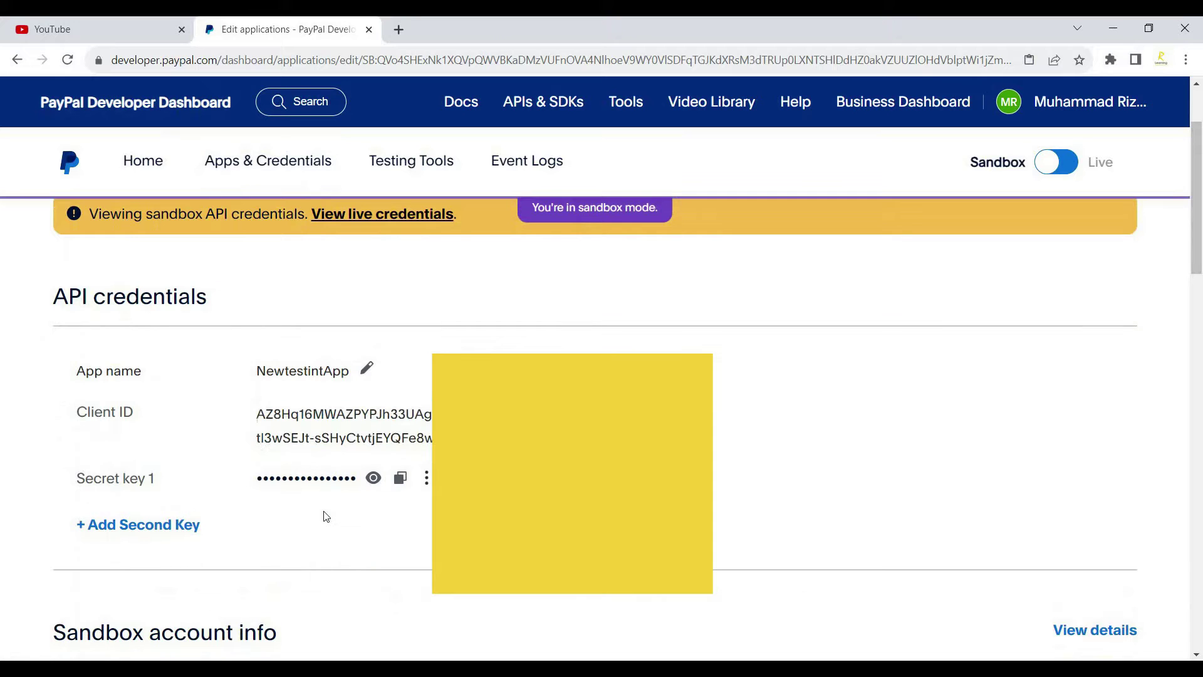
drag(326, 517, 370, 489)
click(374, 480)
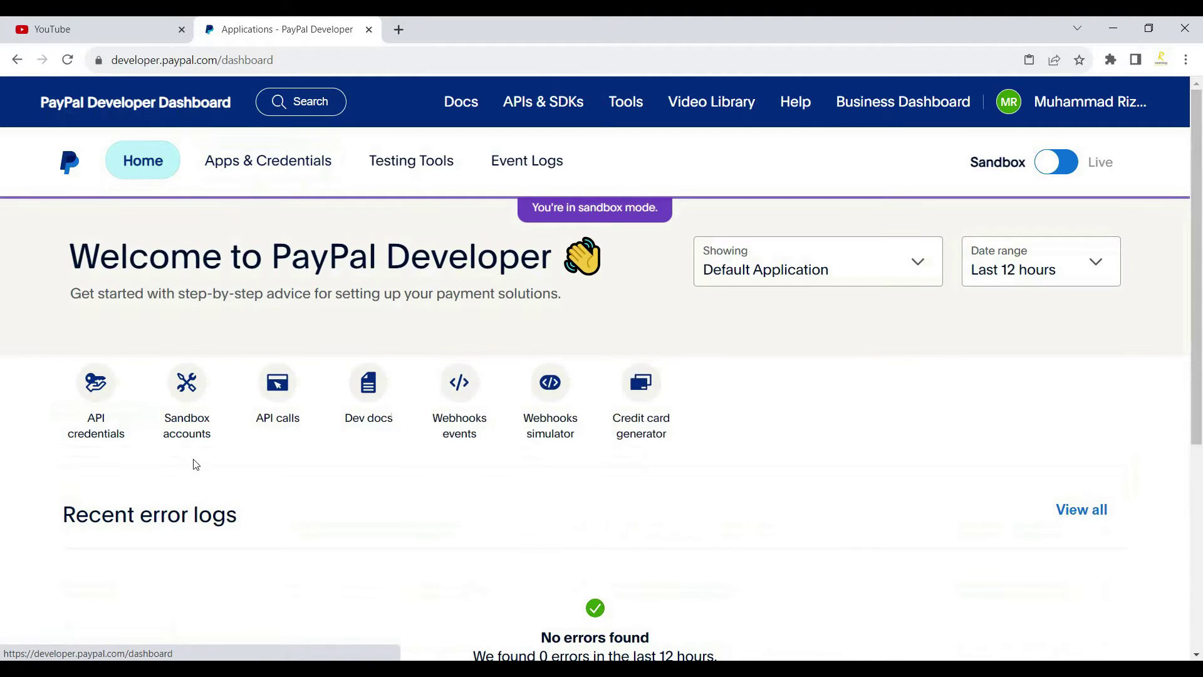
From the Sandbox accounts page, open the Create Sandbox Account dialog.
click(188, 428)
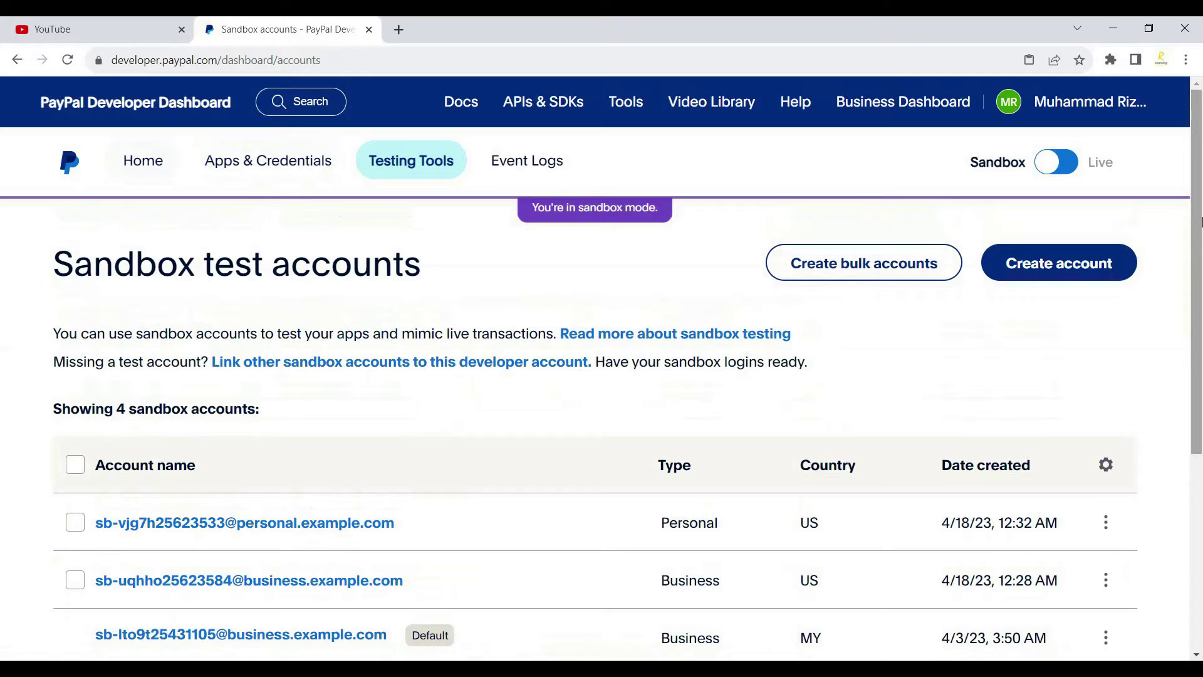
drag(1201, 220, 1200, 312)
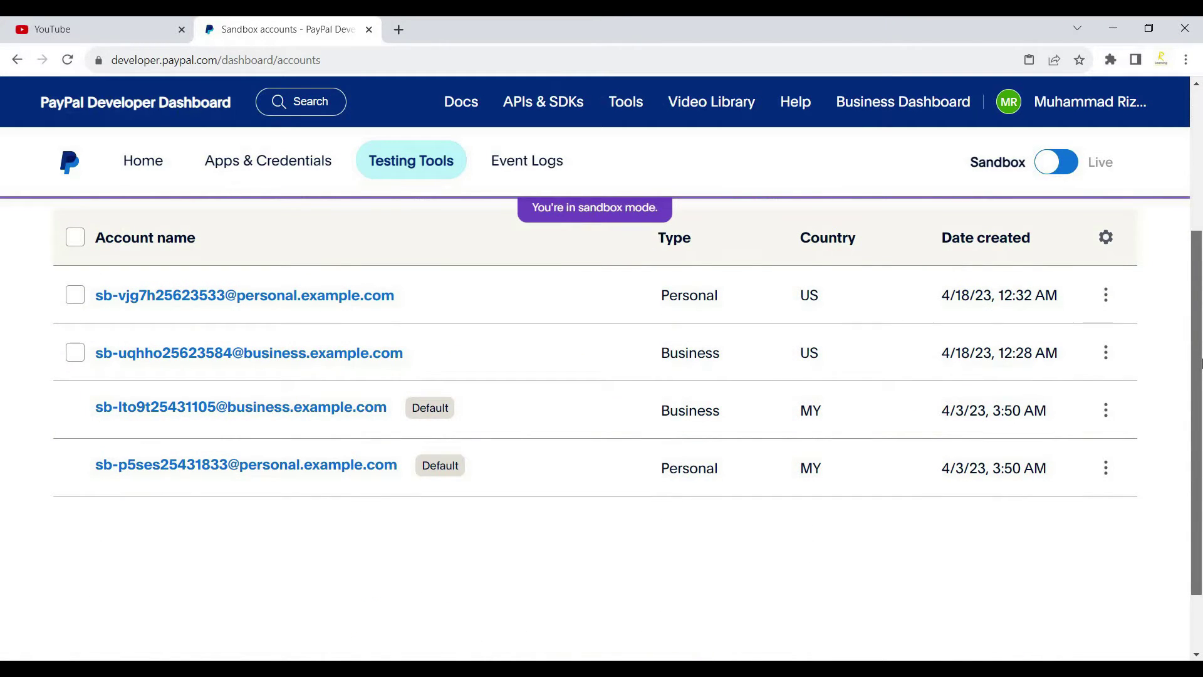
drag(1201, 362, 1198, 211)
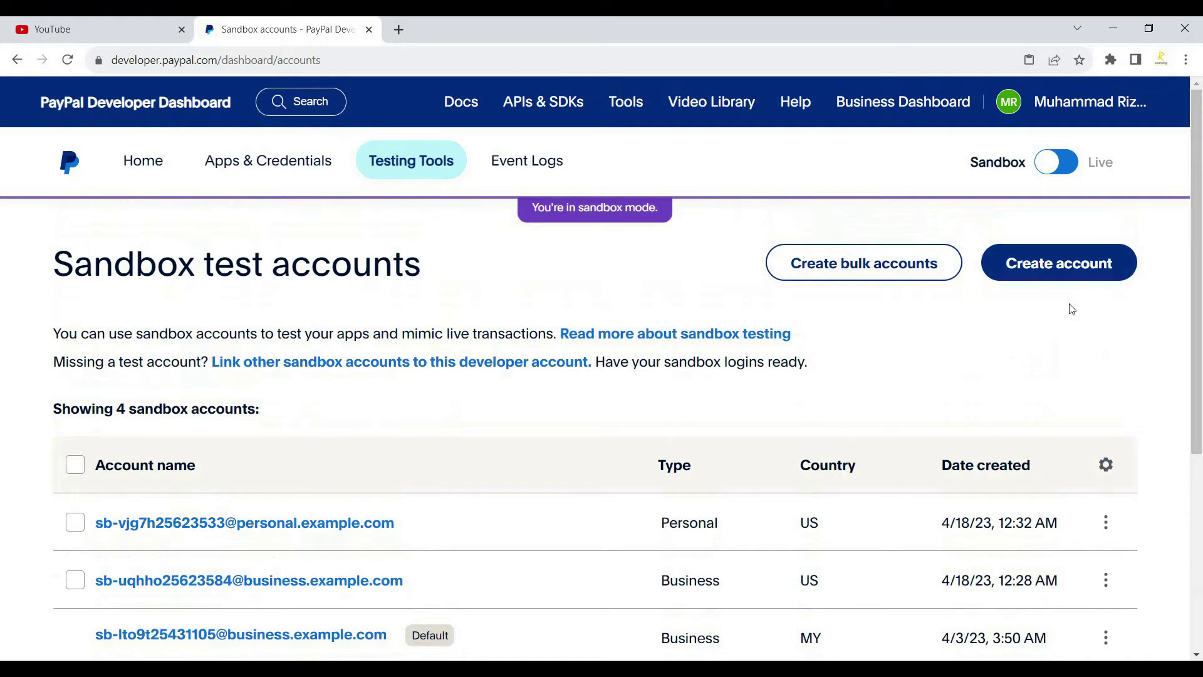
click(1045, 265)
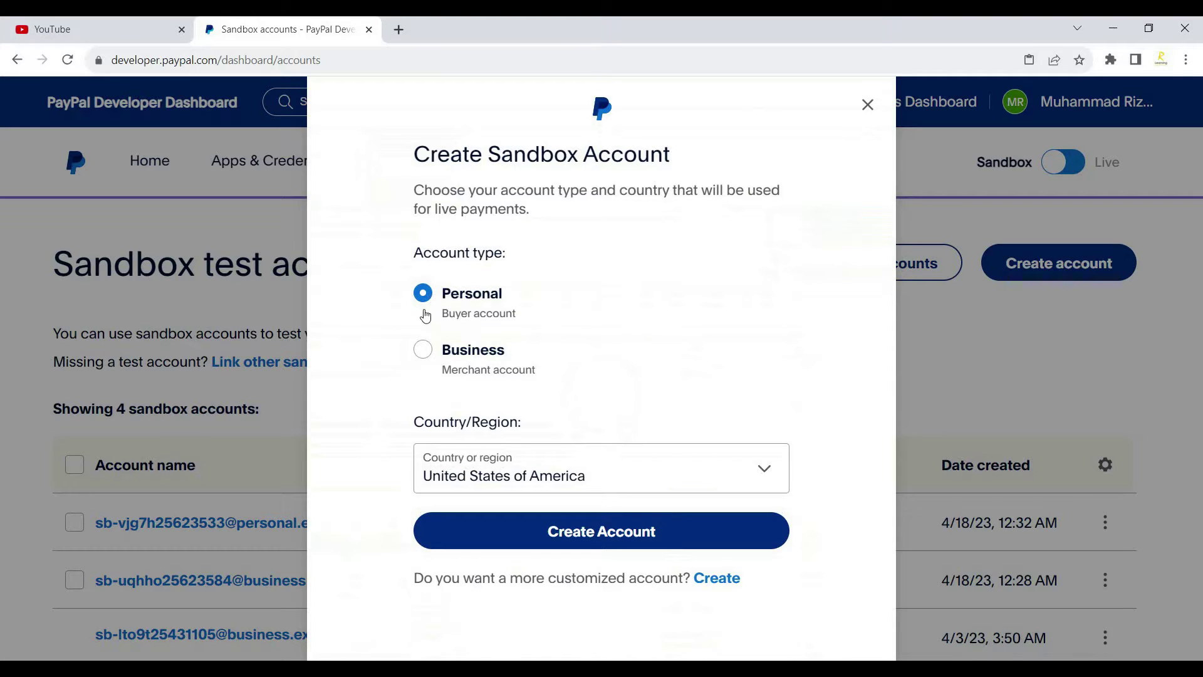
Create a Personal sandbox account with United States of America as the country.
click(423, 349)
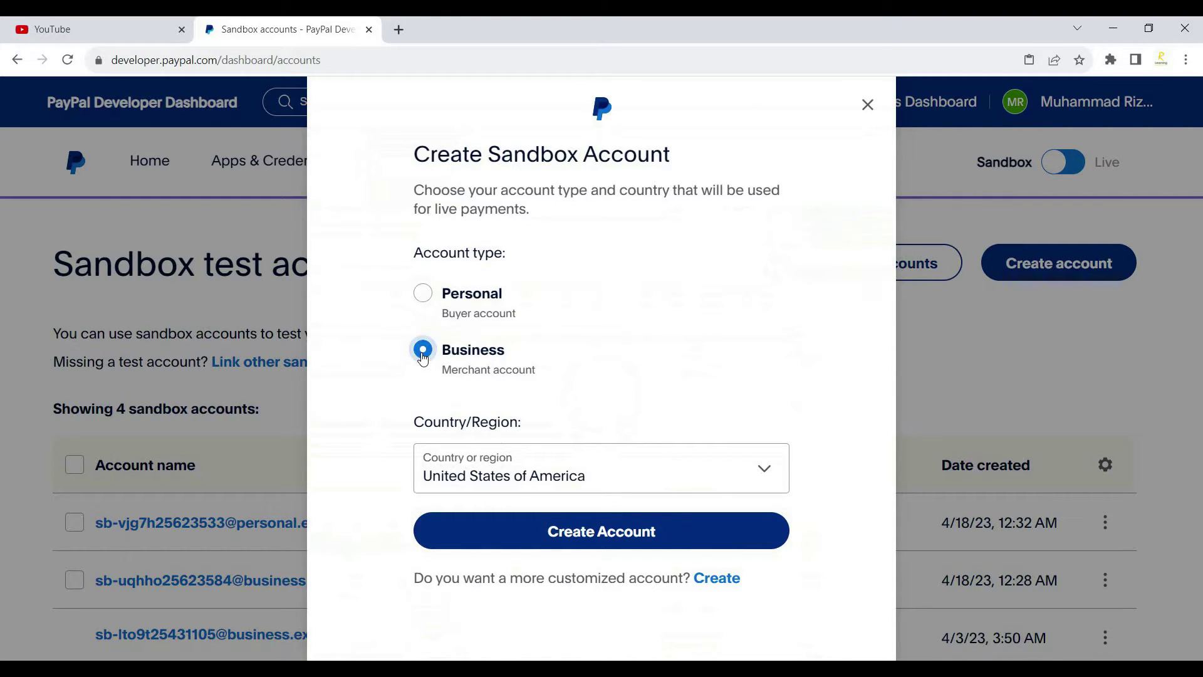
click(424, 299)
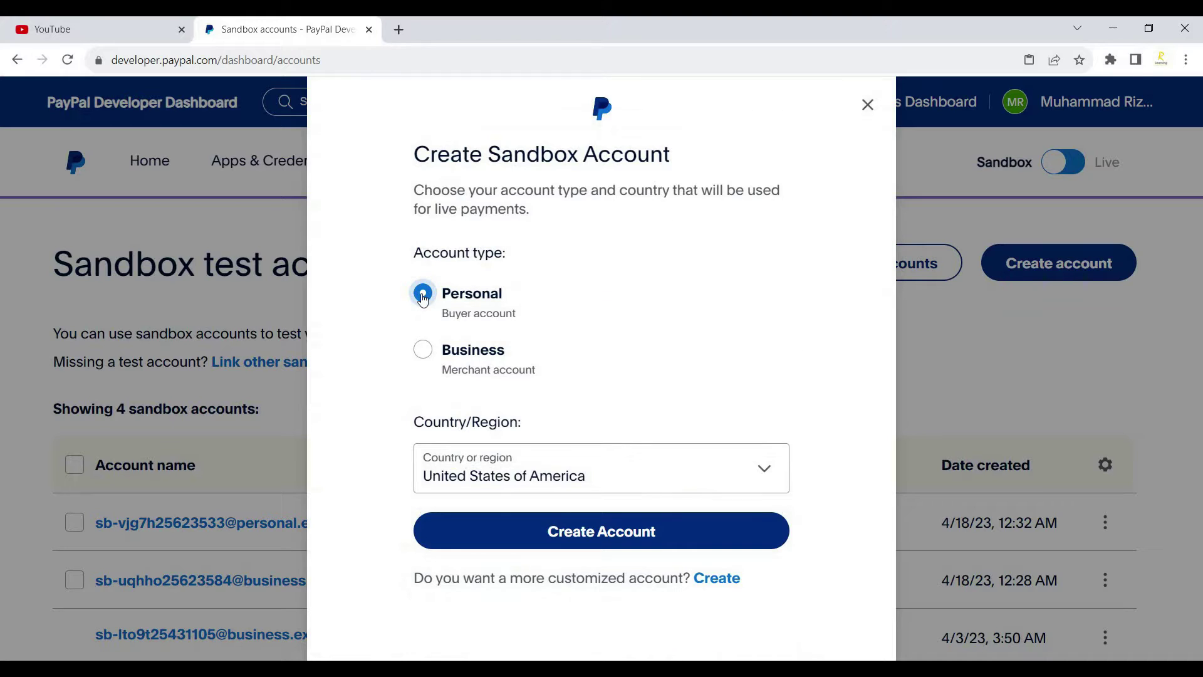
click(762, 478)
click(762, 476)
click(539, 542)
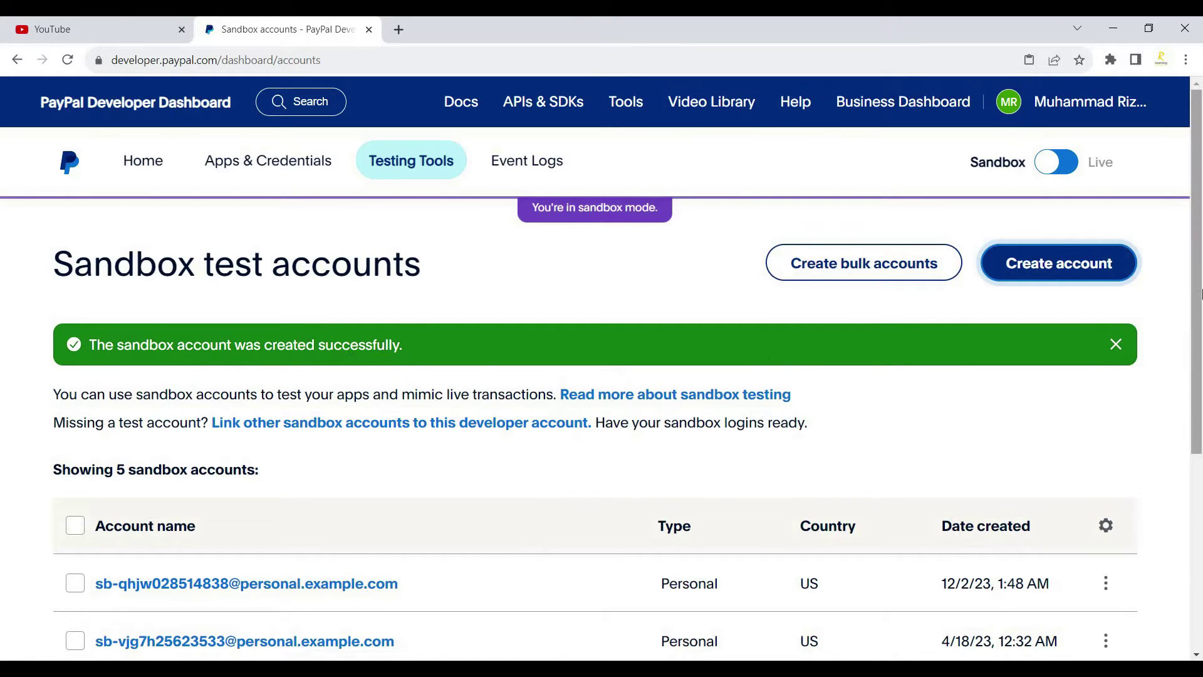
drag(1197, 301, 1200, 495)
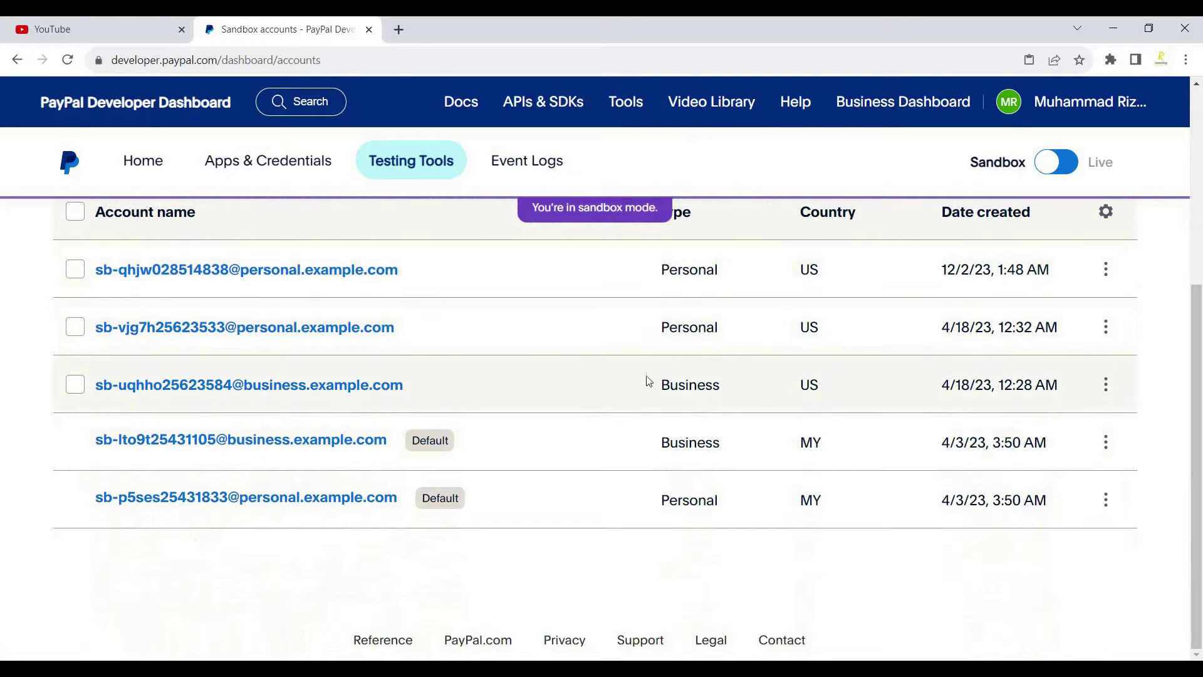
drag(1201, 362, 1201, 167)
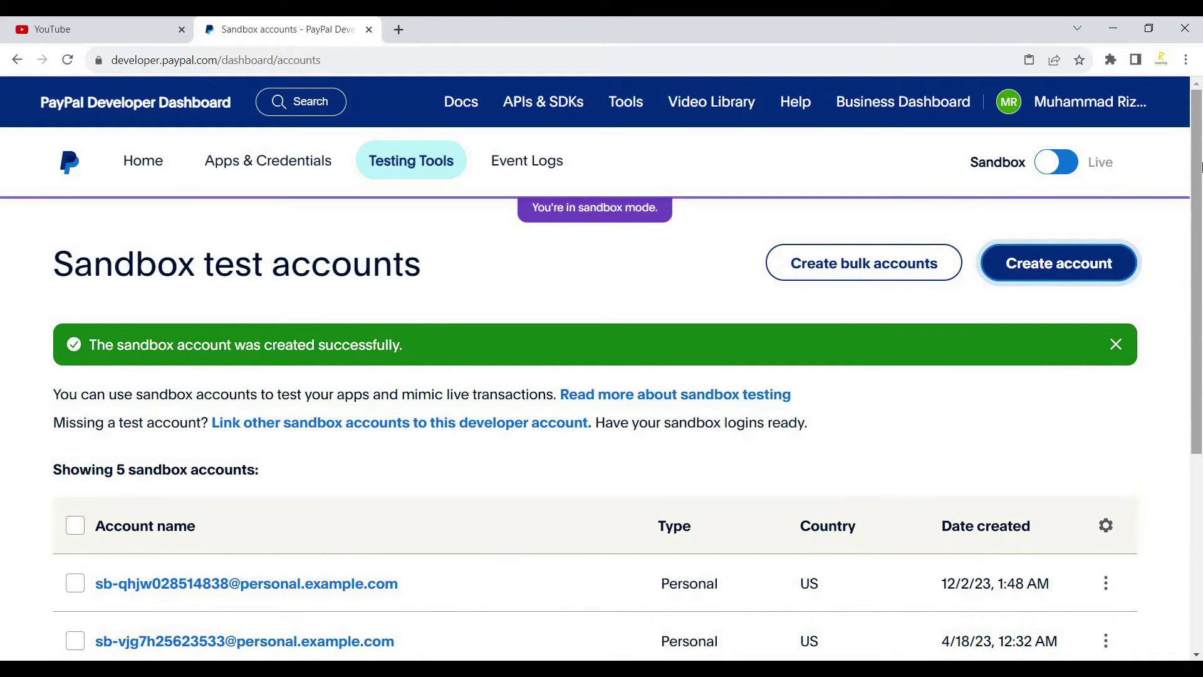